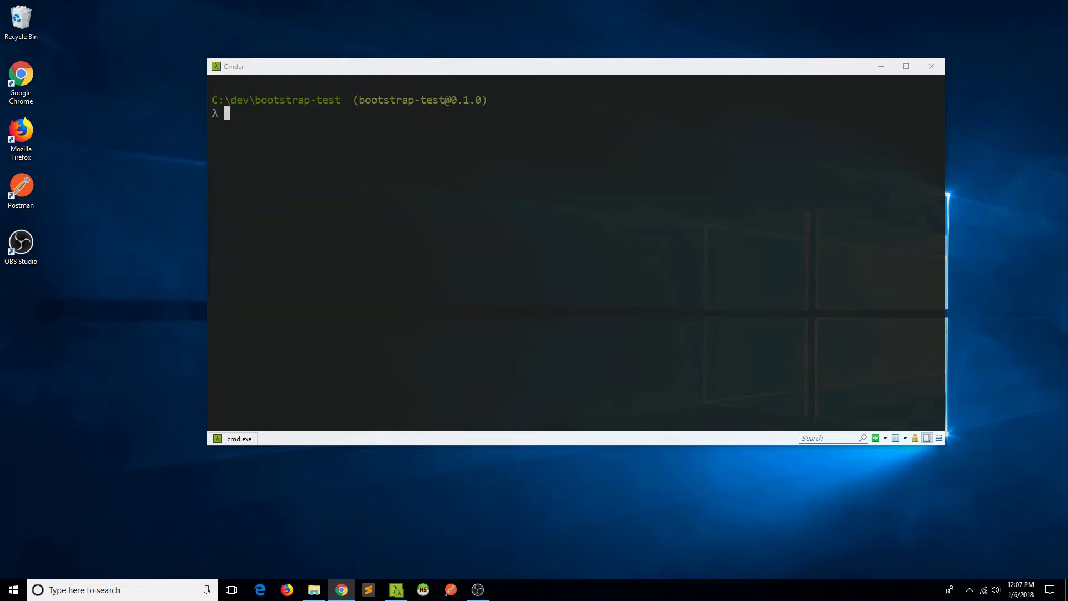
# - Install bootstrap 4.0.0-beta.3 and jquery 3.2.1 in bootstrap-test with npm from Cmder
pyautogui.click(229, 224)
pyautogui.hotkey('ctrl', 'v')
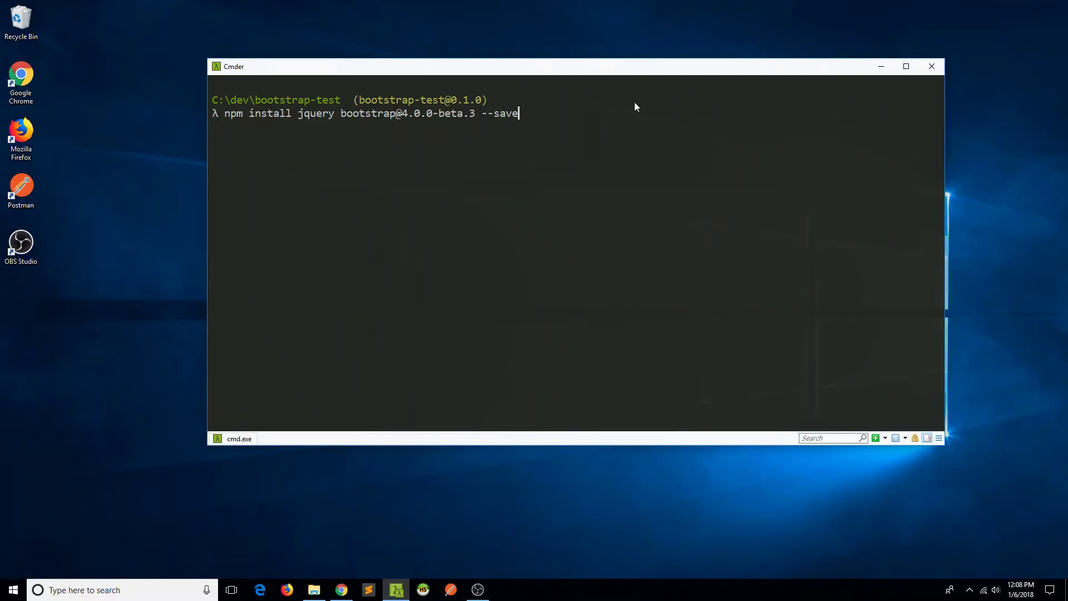
pyautogui.press('Return')
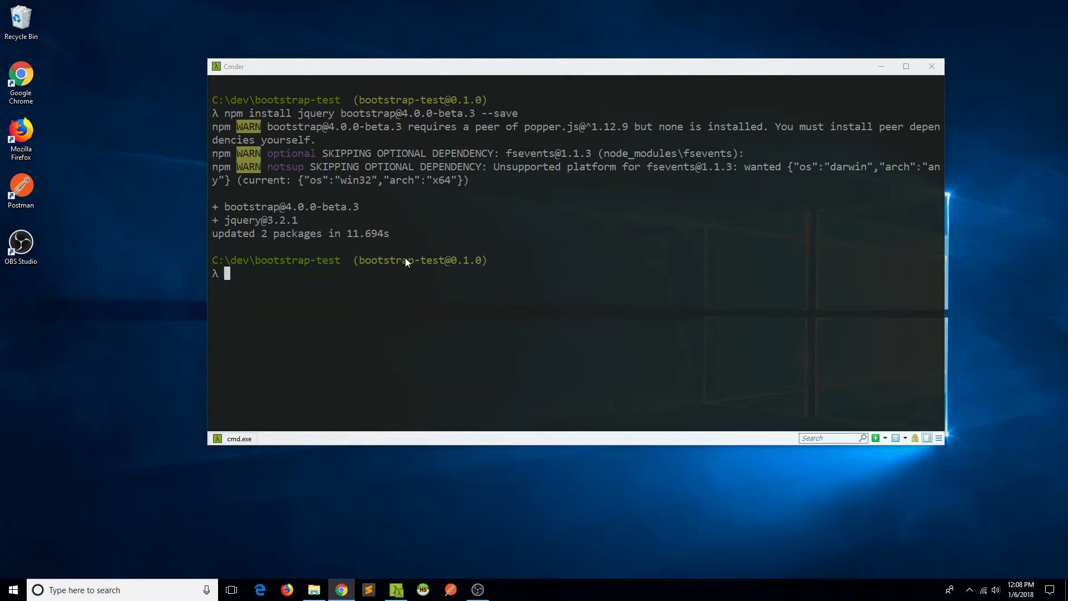
# - Run a corrected 'subl .' in Cmder to open bootstrap-test in Sublime Text
pyautogui.click(446, 237)
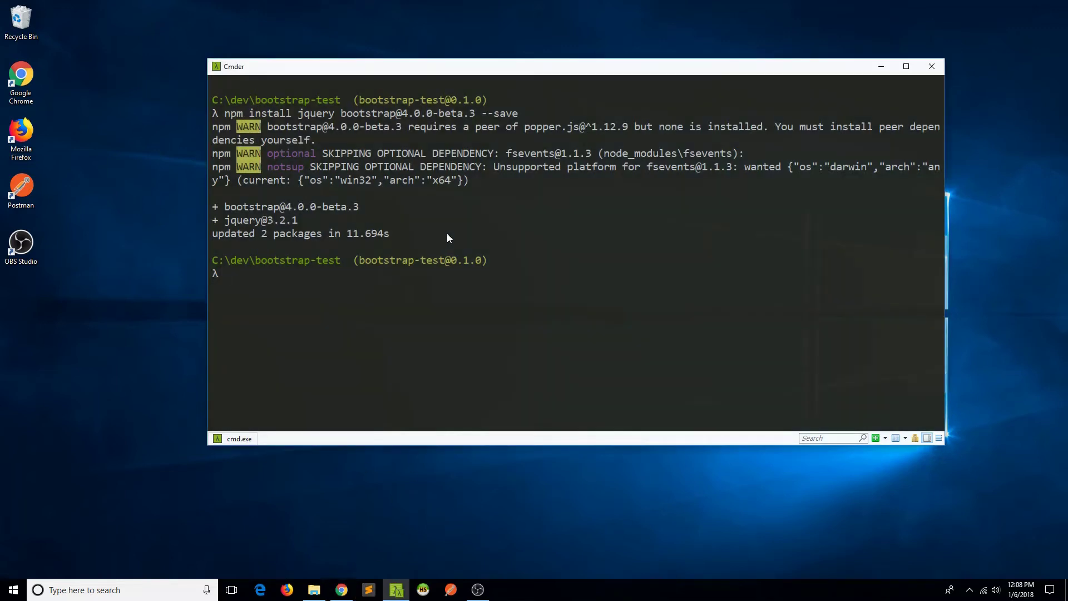
pyautogui.write('sunbl')
pyautogui.press('BackSpace')
pyautogui.press('BackSpace')
pyautogui.press('BackSpace')
pyautogui.write('bl')
pyautogui.press('Return')
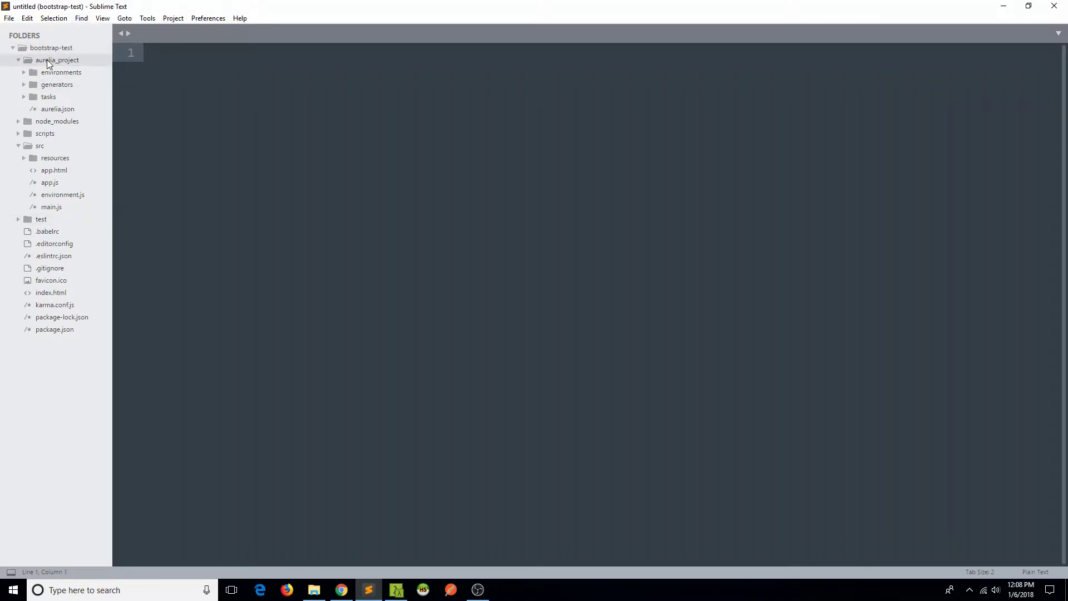
# - In aurelia.json, add "jquery" as the first vendor dependency, with an empty object block below
pyautogui.click(57, 110)
pyautogui.scroll(-6, 418, 201)
pyautogui.scroll(-4, 375, 192)
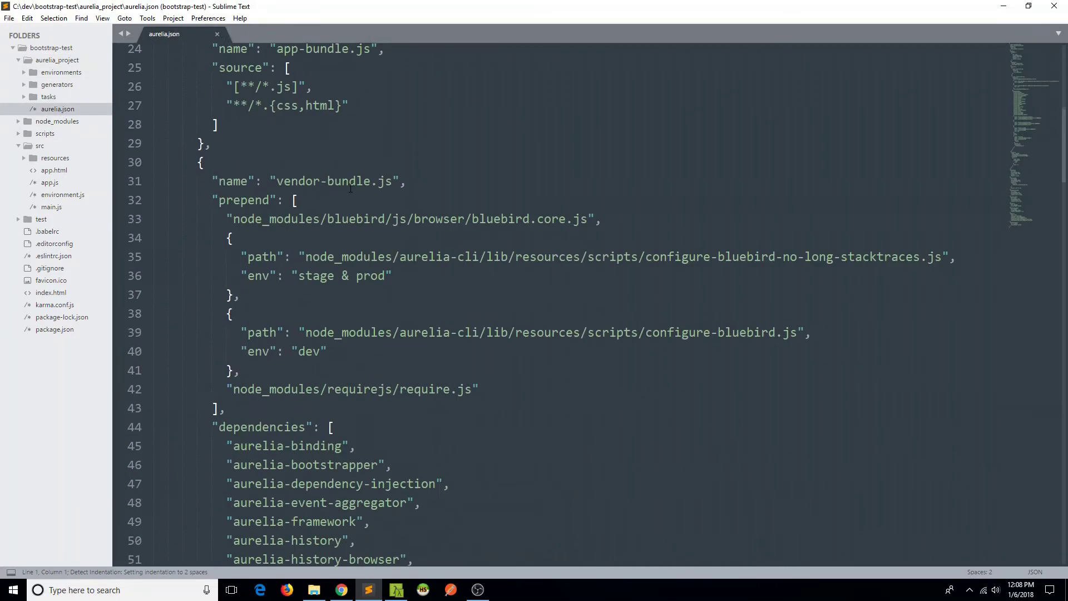
pyautogui.scroll(-5, 351, 185)
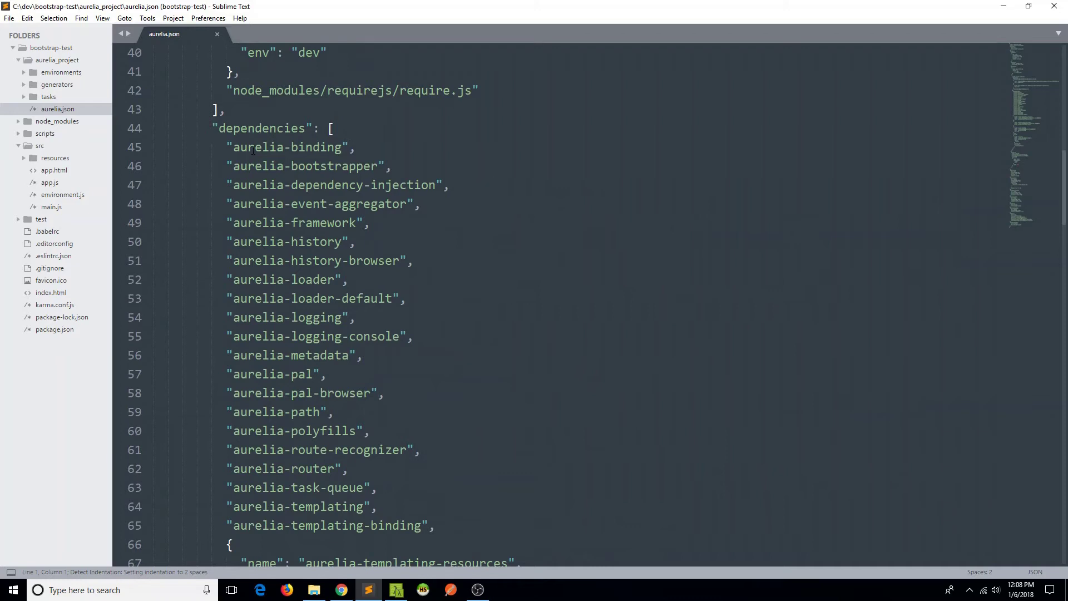
pyautogui.click(366, 137)
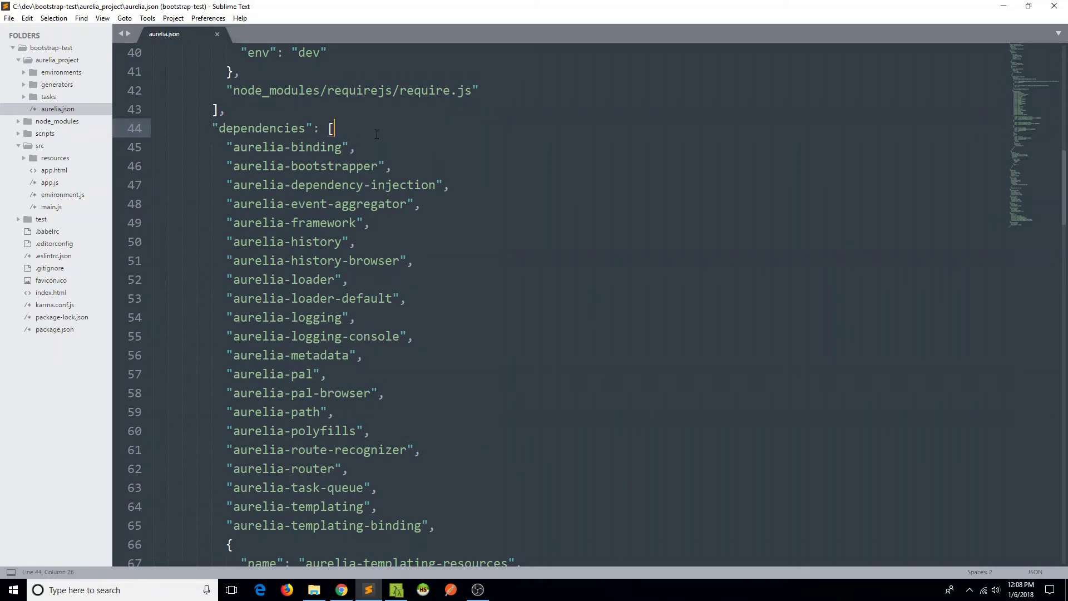
pyautogui.press('Return')
pyautogui.write('"jq')
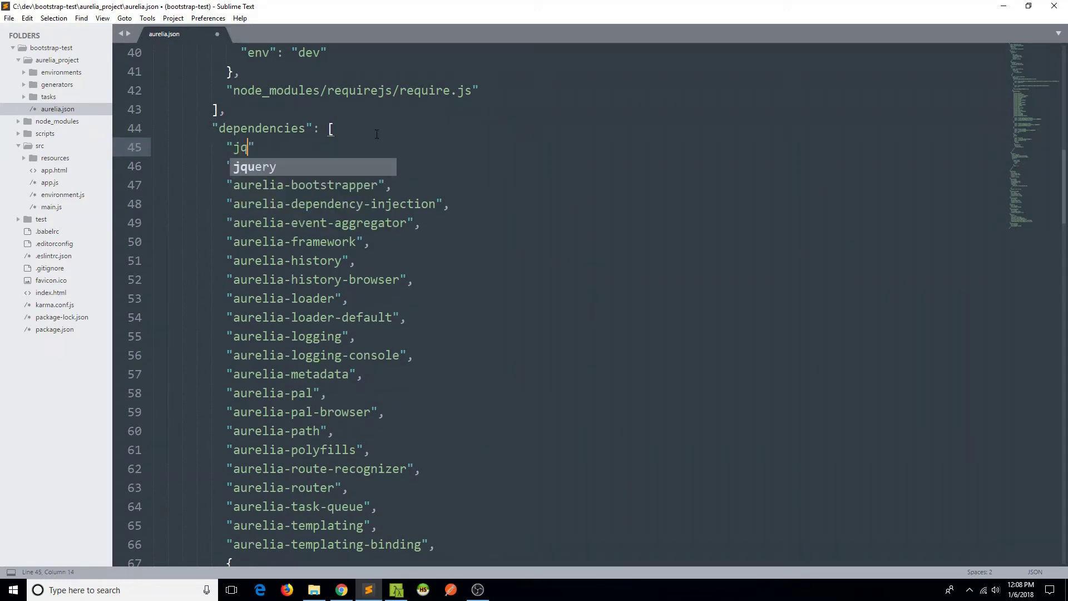
pyautogui.write('uery",')
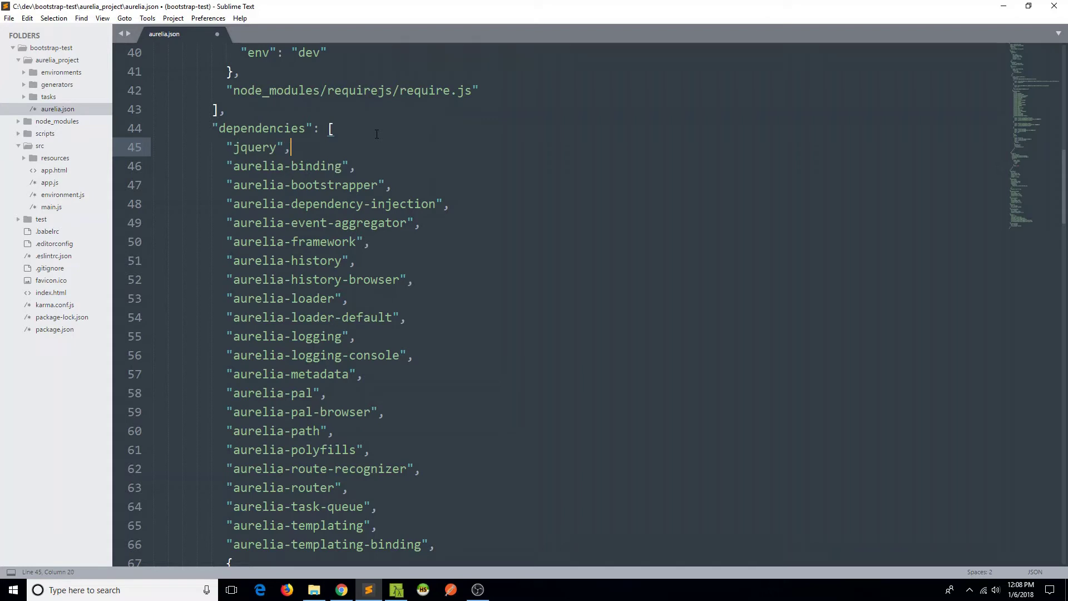
pyautogui.press('Return')
pyautogui.write('{')
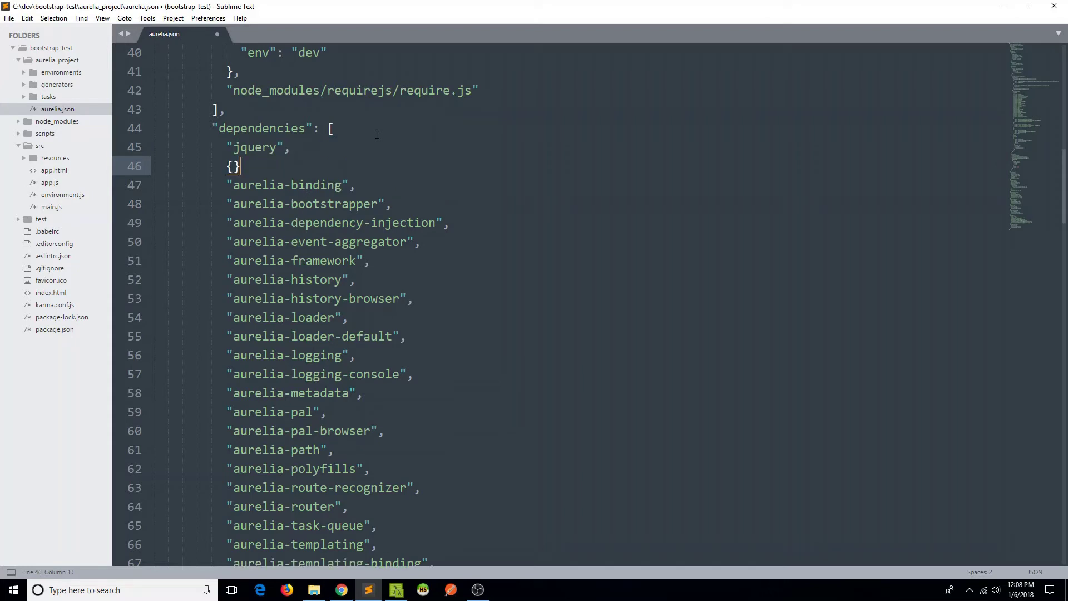
pyautogui.press('Return')
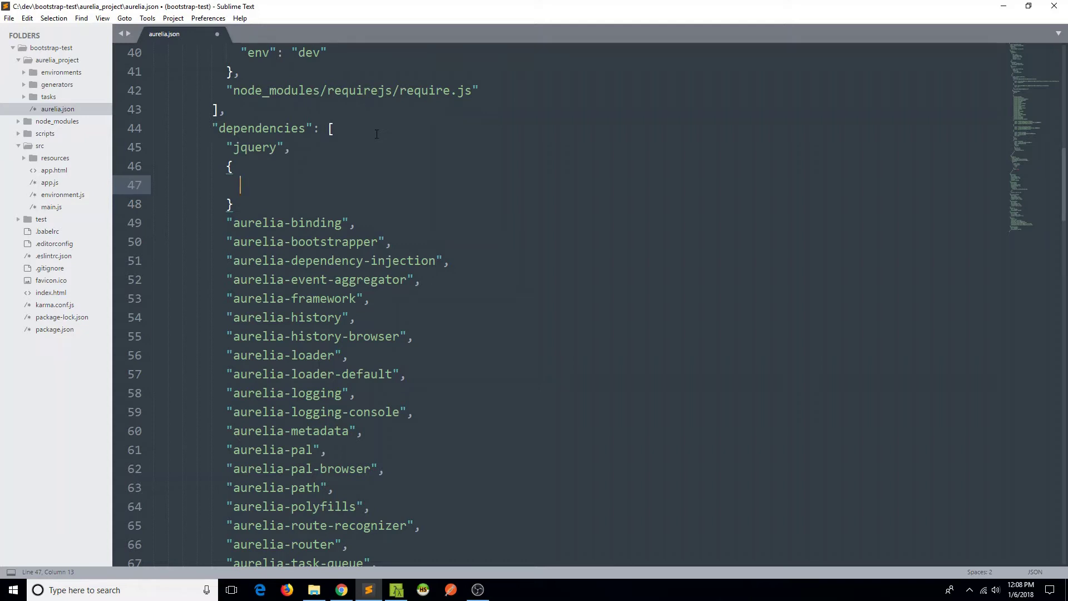
pyautogui.write('"name')
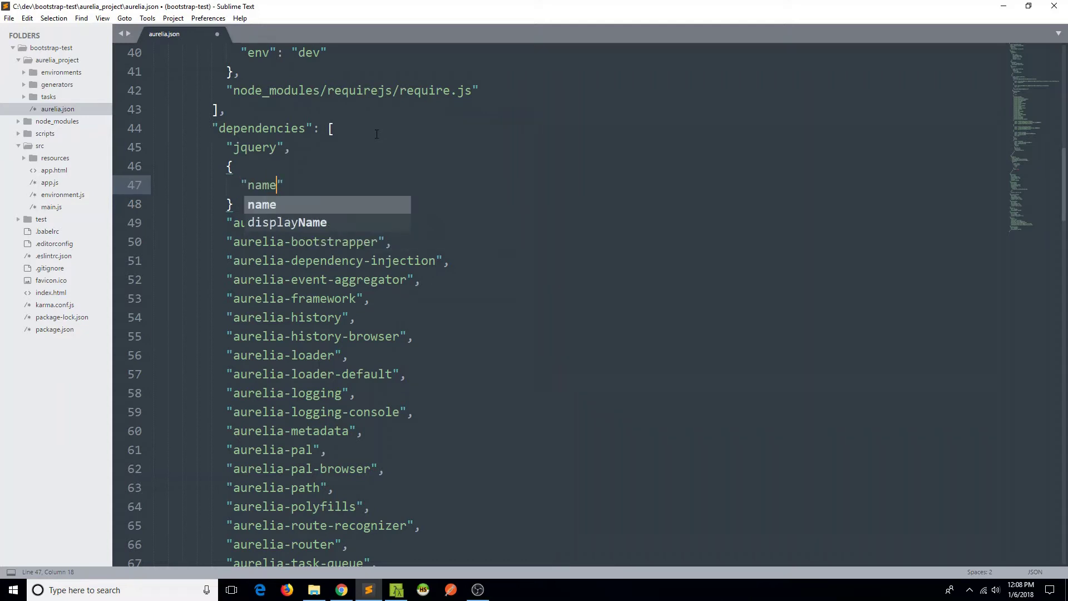
# - Give the new dependency object name "bootstrap" and path node_modules/bootstrap
pyautogui.press('Right')
pyautogui.write(': "boot')
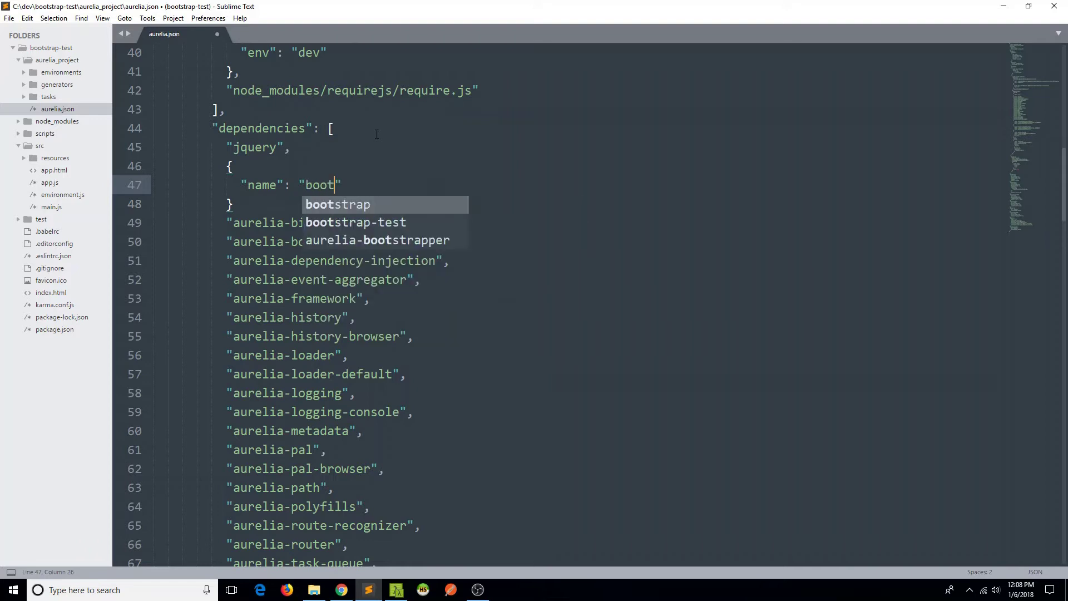
pyautogui.write('strap')
pyautogui.press('Right')
pyautogui.write(',')
pyautogui.press('Return')
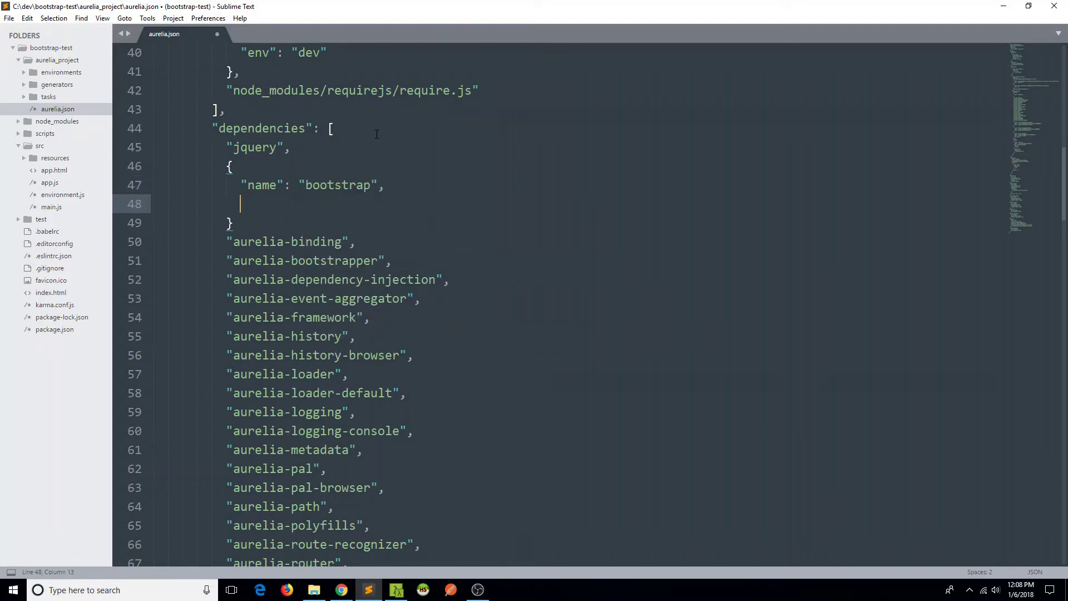
pyautogui.write('"co')
pyautogui.write('m')
pyautogui.press('BackSpace')
pyautogui.press('BackSpace')
pyautogui.press('BackSpace')
pyautogui.write('path')
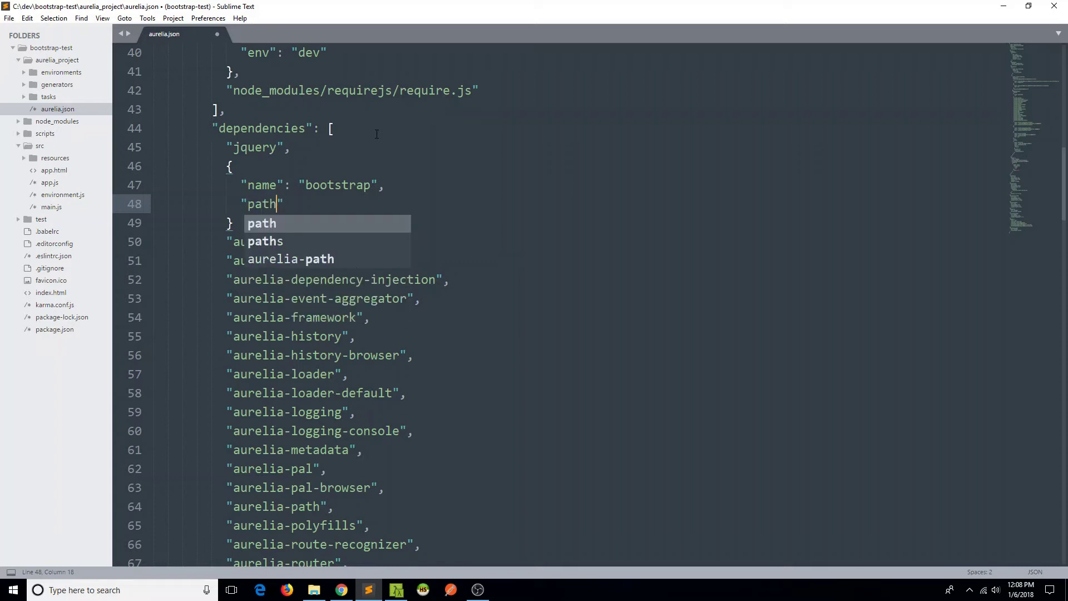
pyautogui.press('Right')
pyautogui.write(': "')
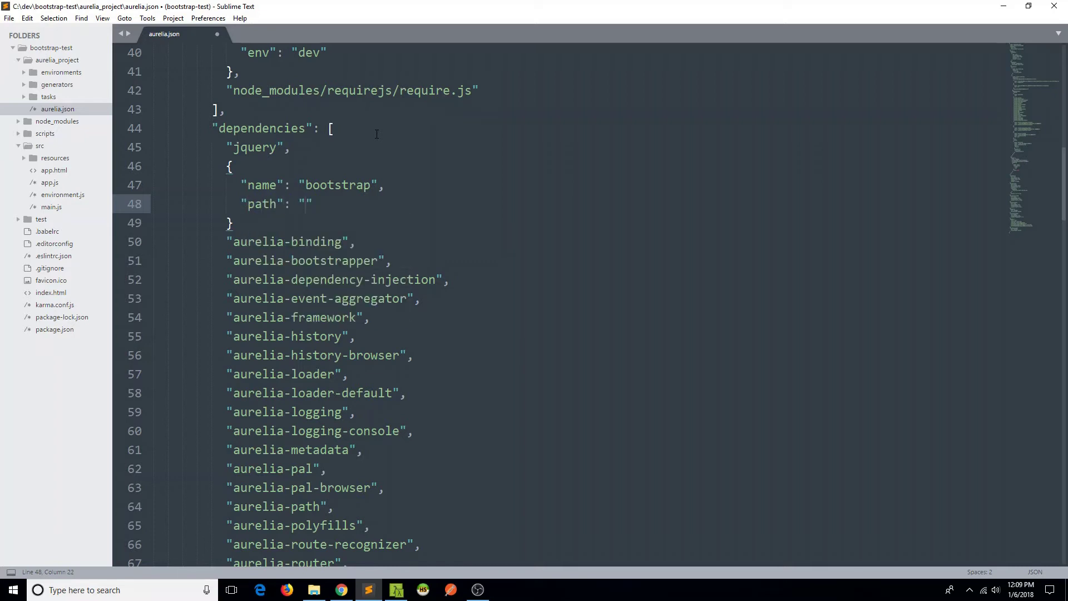
pyautogui.write('.')
pyautogui.write('./n')
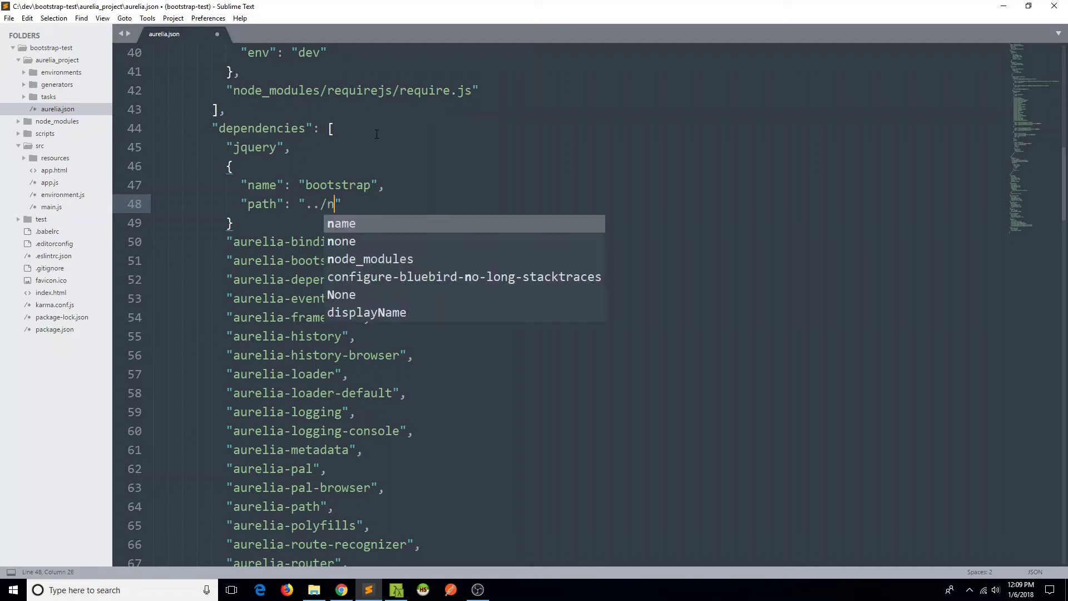
pyautogui.write('ode_')
pyautogui.press('Tab')
pyautogui.write('/')
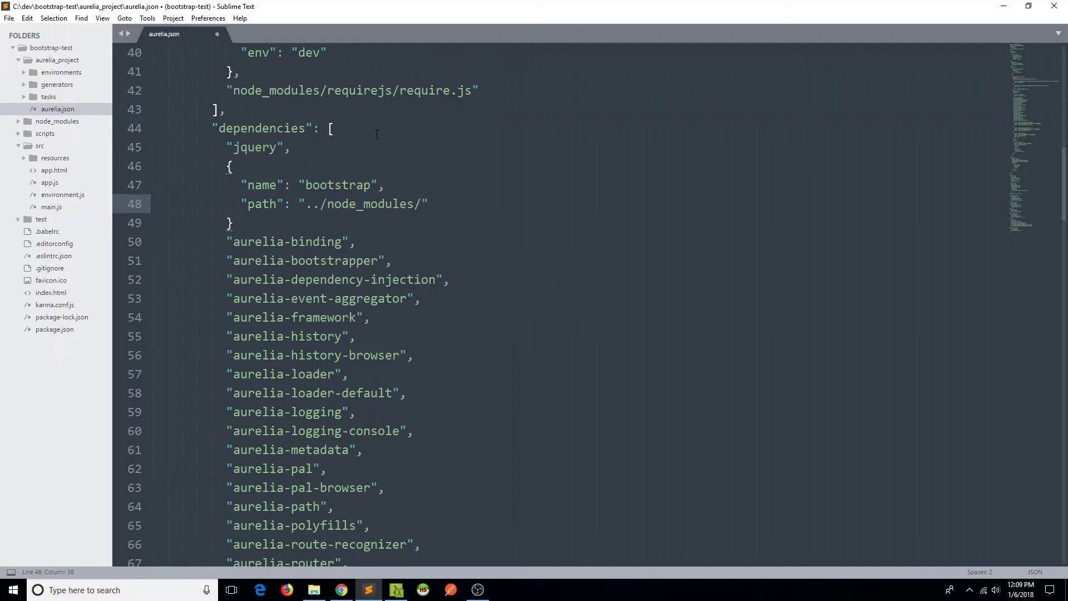
pyautogui.write('boot')
pyautogui.press('Tab')
pyautogui.write('/d')
pyautogui.write('ist",')
pyautogui.press('Return')
pyautogui.write('"')
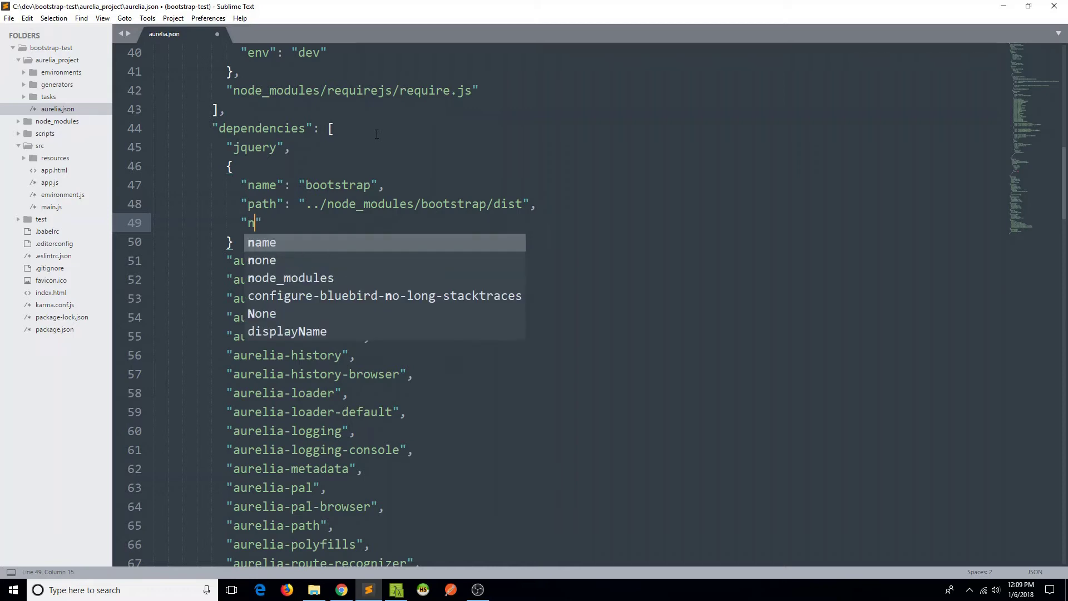
pyautogui.write('main"')
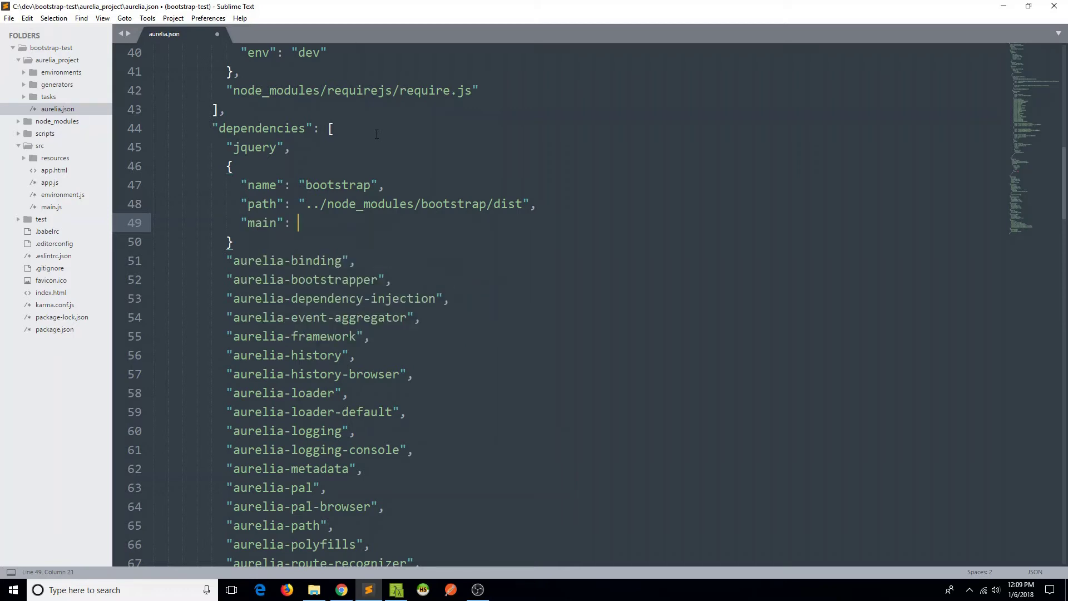
pyautogui.write(': "js/')
pyautogui.write('bo')
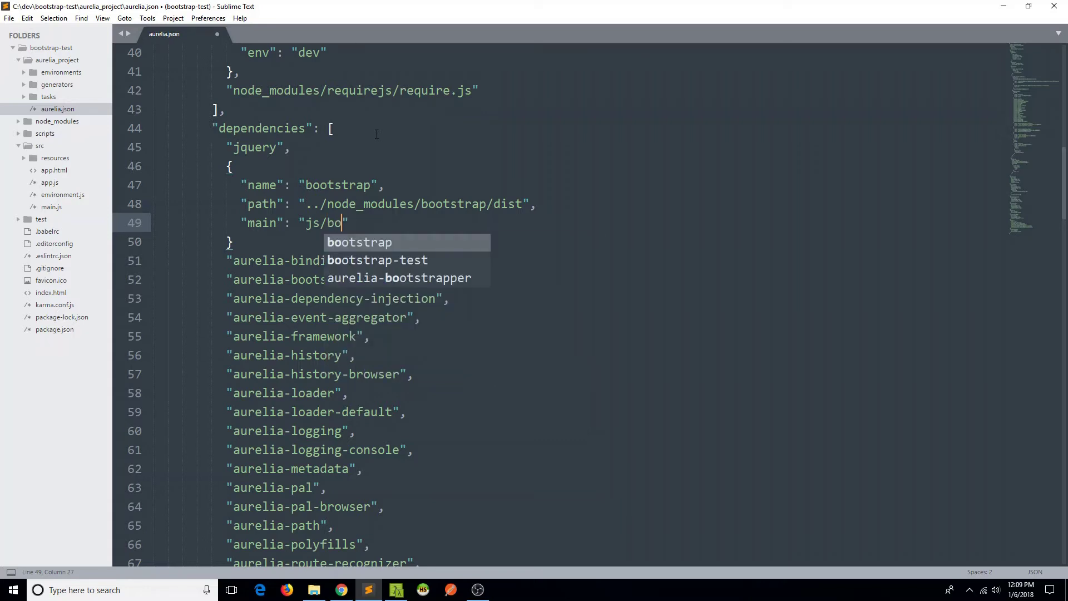
pyautogui.write('ot')
# - Set bootstrap's main to js/bootstrap.bundle.min and its deps to ["jquery"]
pyautogui.press('Tab')
pyautogui.write('.min')
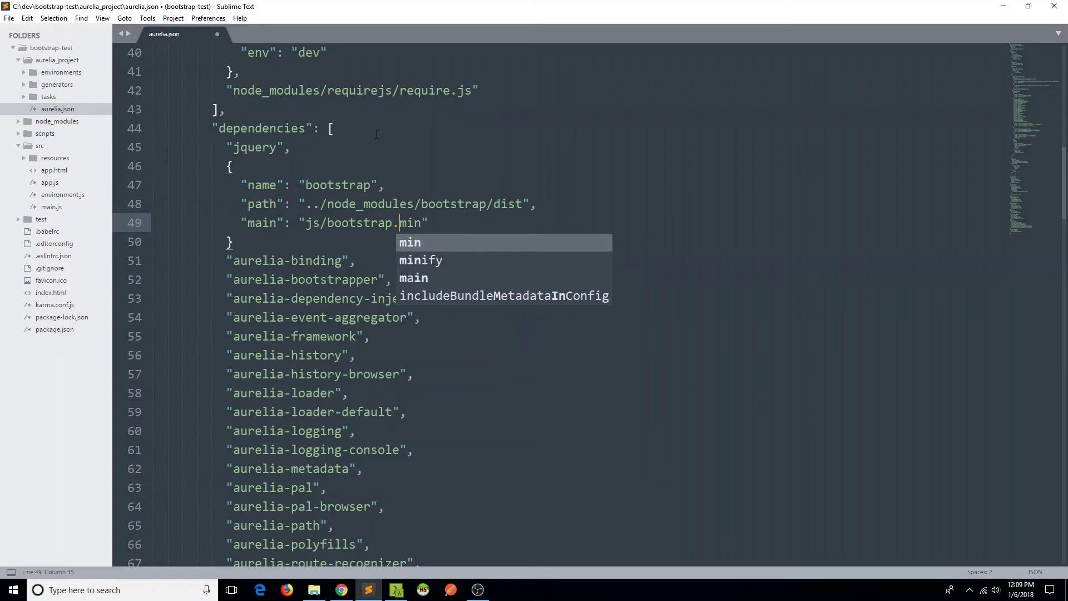
pyautogui.write('bundle.')
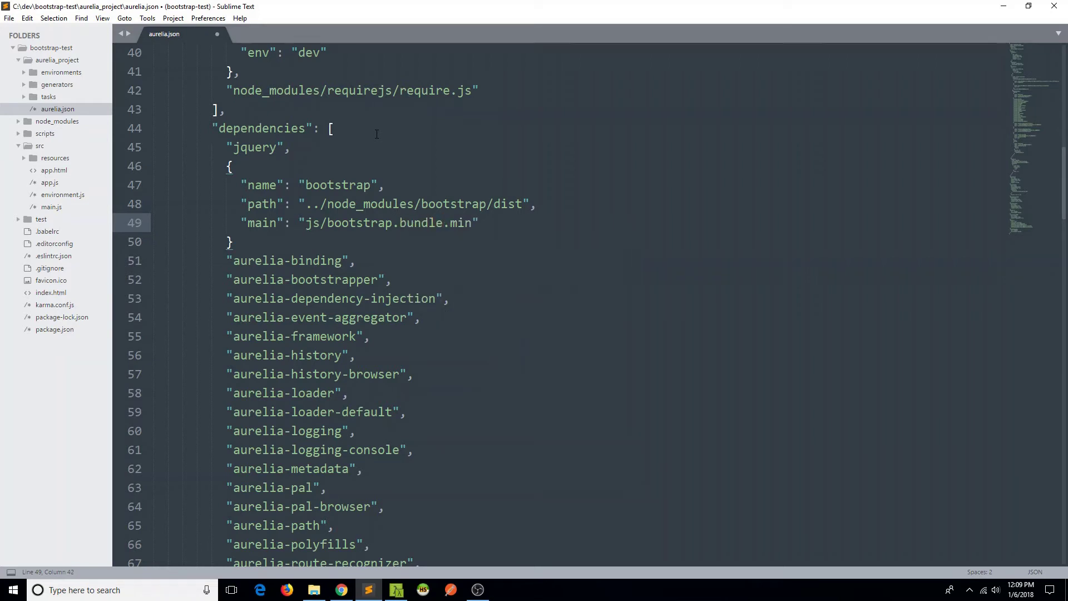
pyautogui.press('End')
pyautogui.write(',')
pyautogui.press('Return')
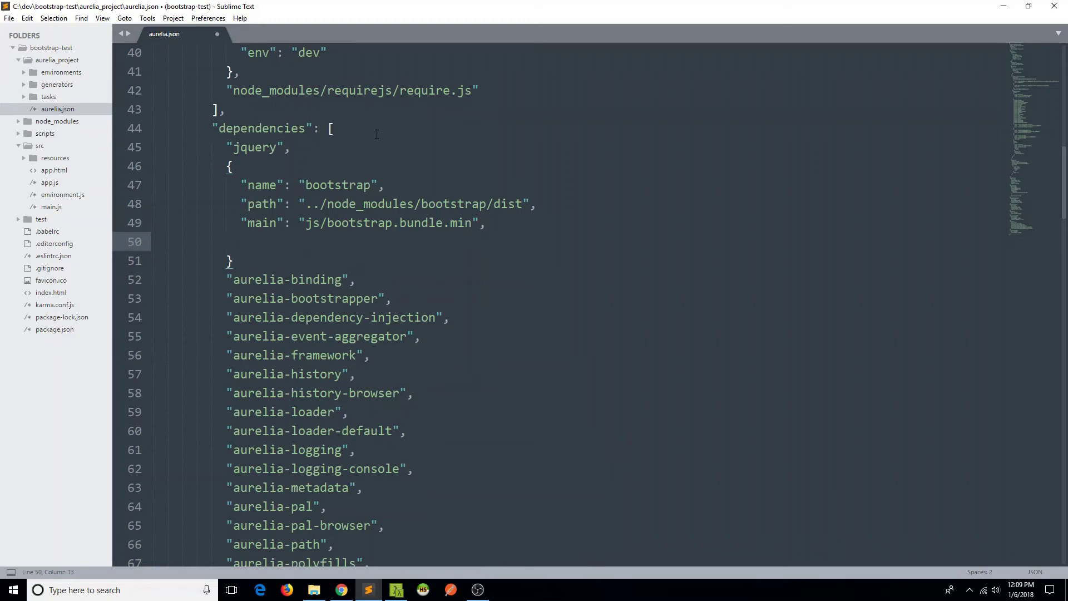
pyautogui.write('"deps')
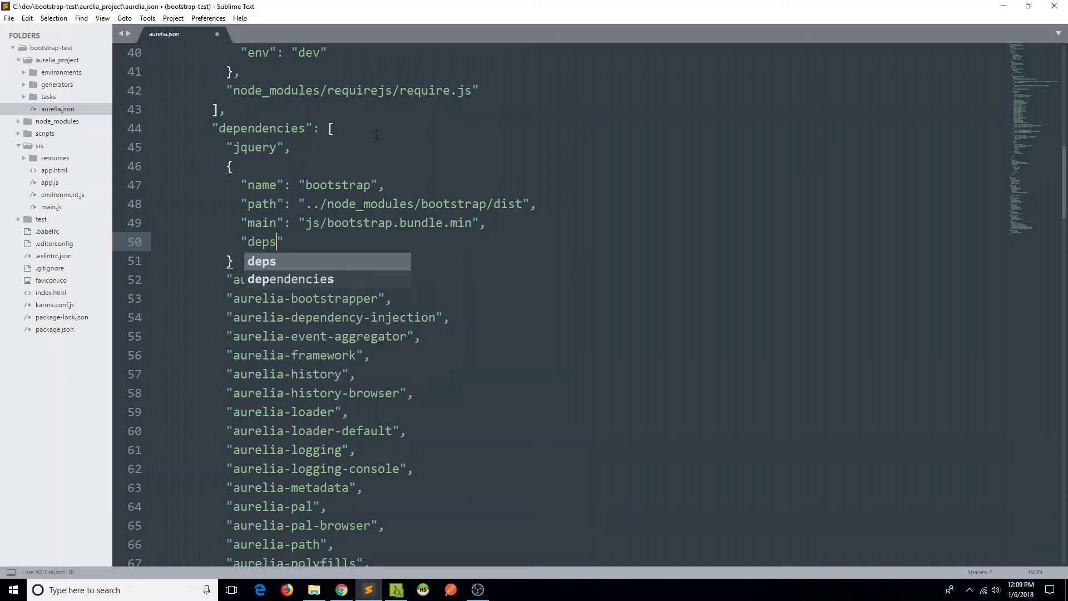
pyautogui.press('End')
pyautogui.write(': ')
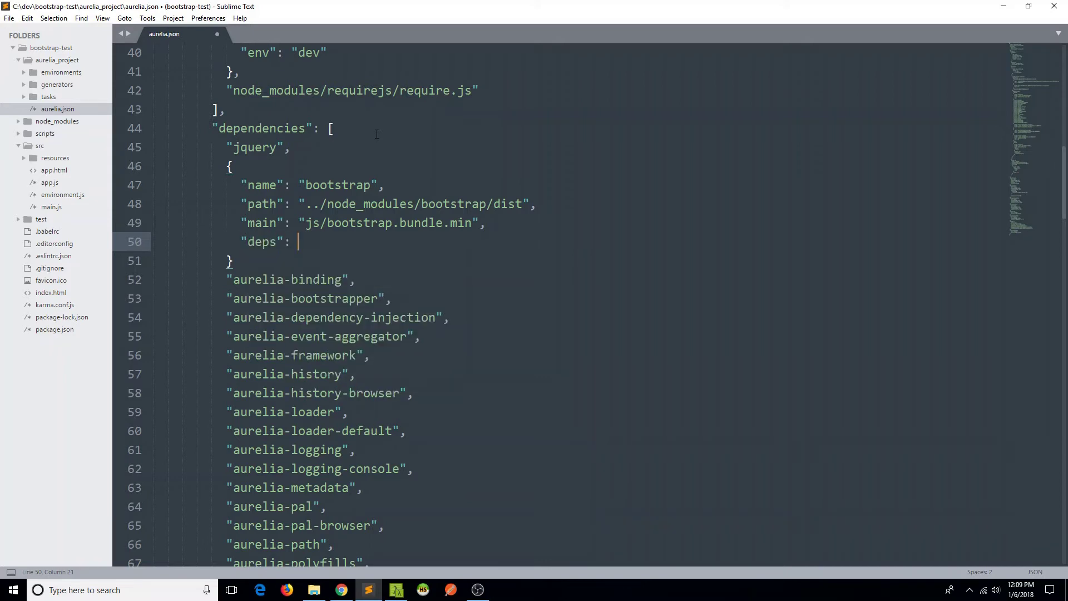
pyautogui.write('[')
pyautogui.press('Return')
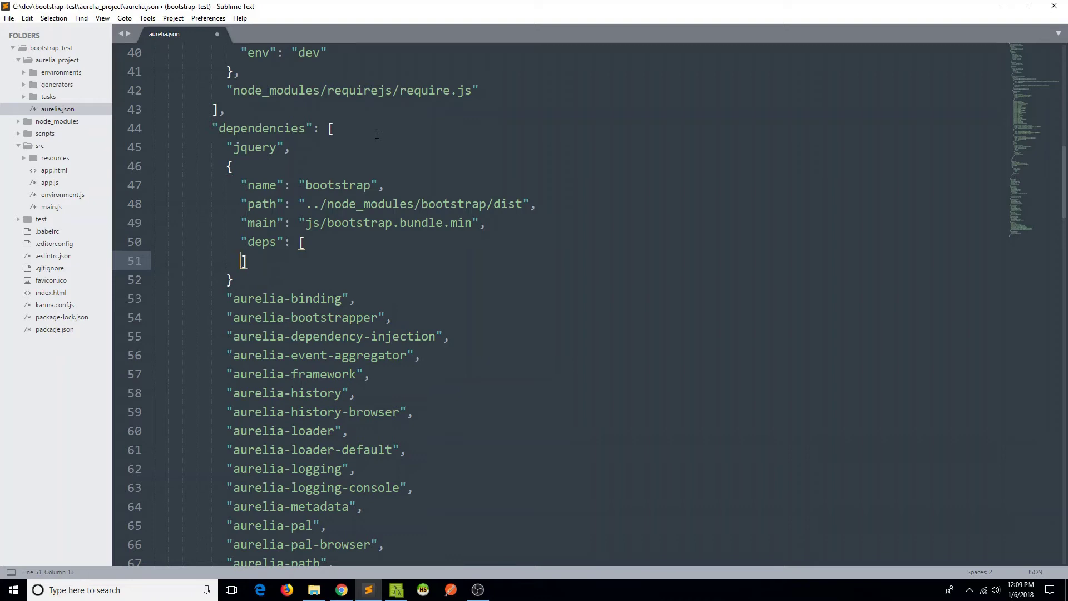
pyautogui.press('Return')
pyautogui.press('Up')
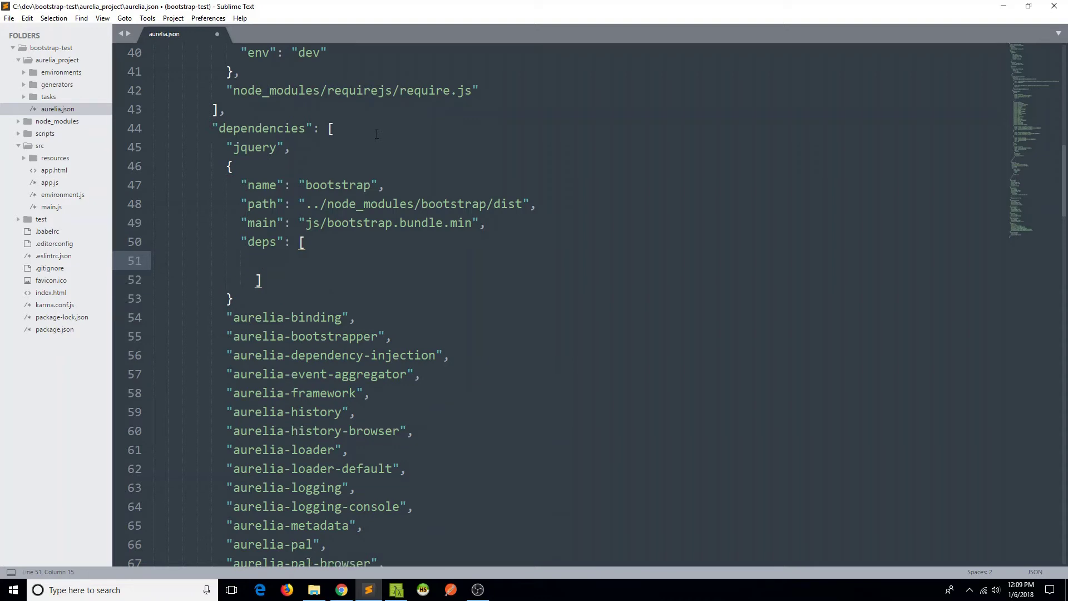
pyautogui.write('"jq')
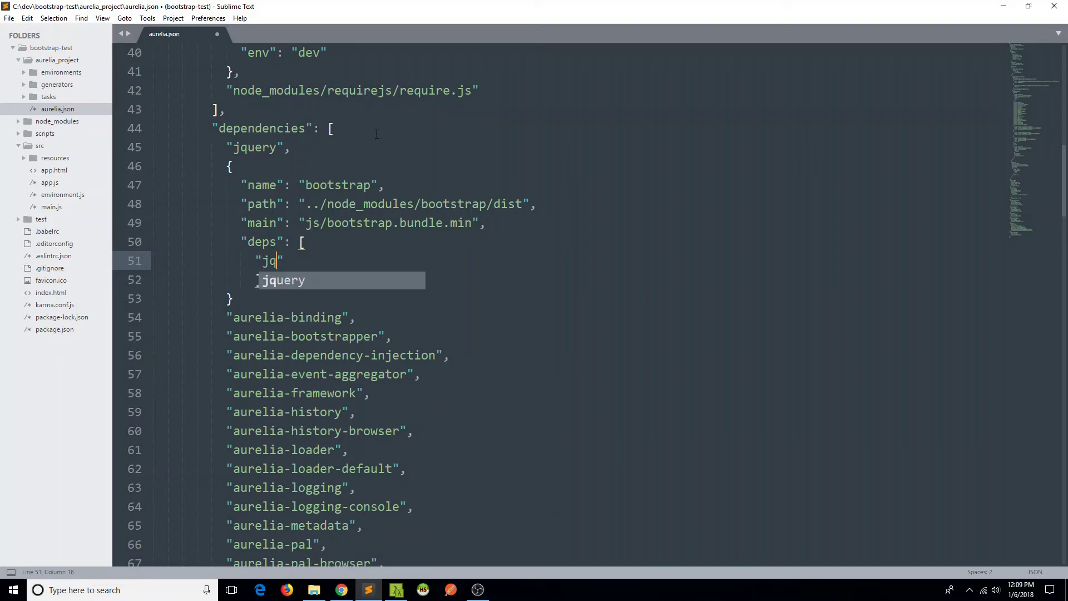
pyautogui.write('uery')
pyautogui.press('Down')
pyautogui.press('BackSpace')
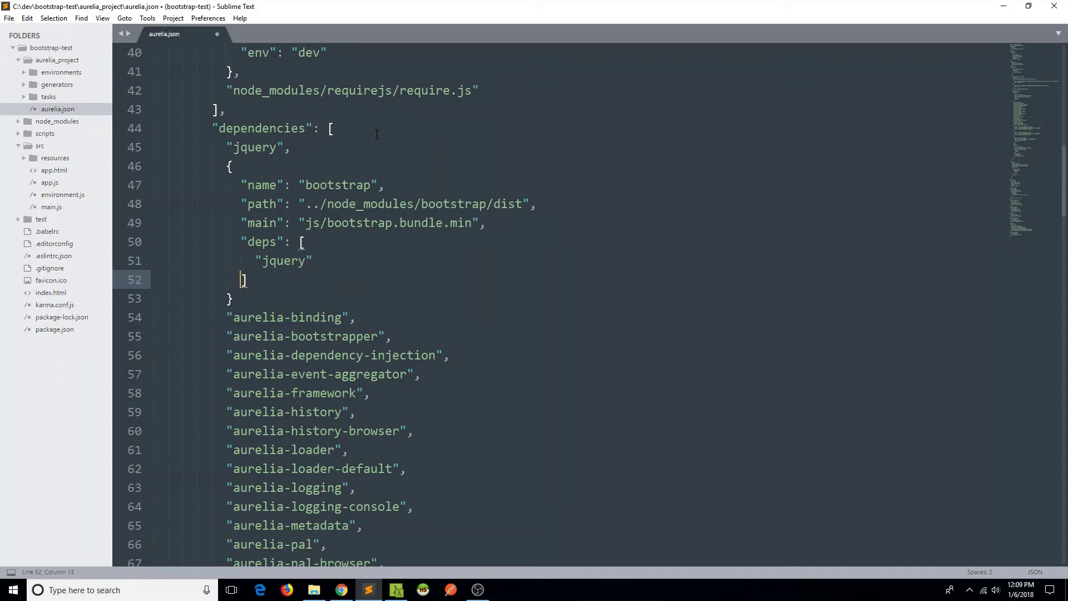
pyautogui.write(',')
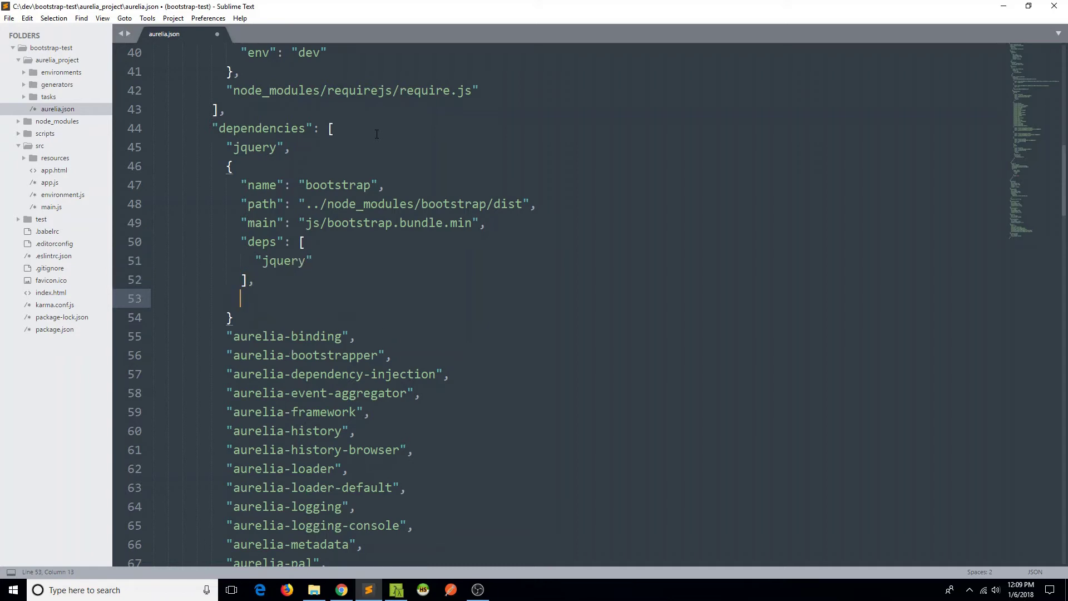
# - Add exports "$" and resources ["css/bootstrap.css"], a trailing comma, and save aurelia.json
pyautogui.press('Return')
pyautogui.write('"exports')
pyautogui.press('Right')
pyautogui.write(': "')
pyautogui.write('$')
pyautogui.press('Right')
pyautogui.write(',')
pyautogui.press('Return')
pyautogui.write('"re')
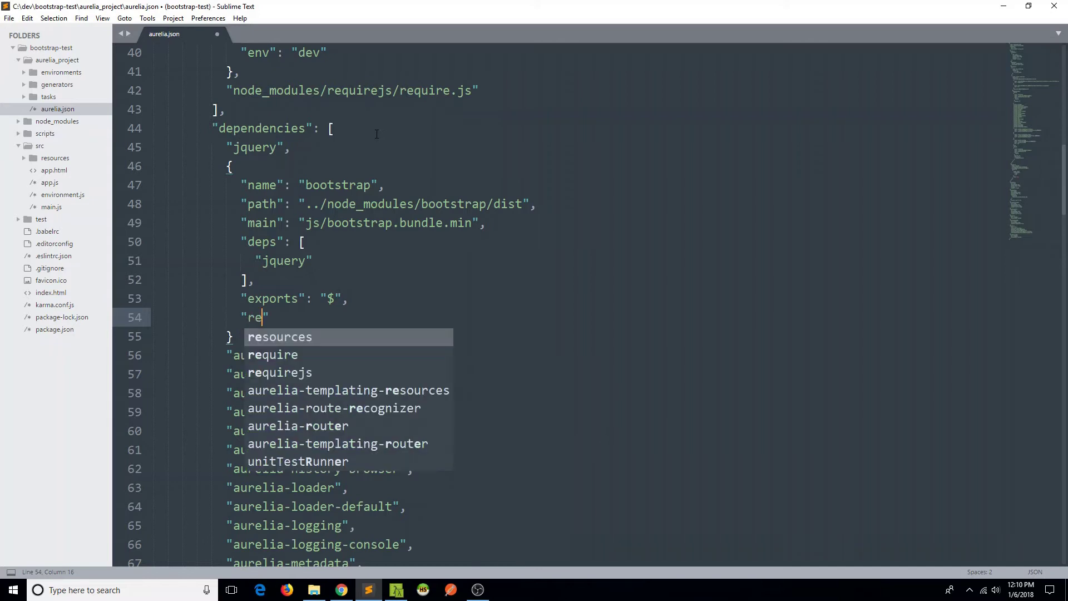
pyautogui.write('s')
pyautogui.press('Tab')
pyautogui.press('Right')
pyautogui.write(': ')
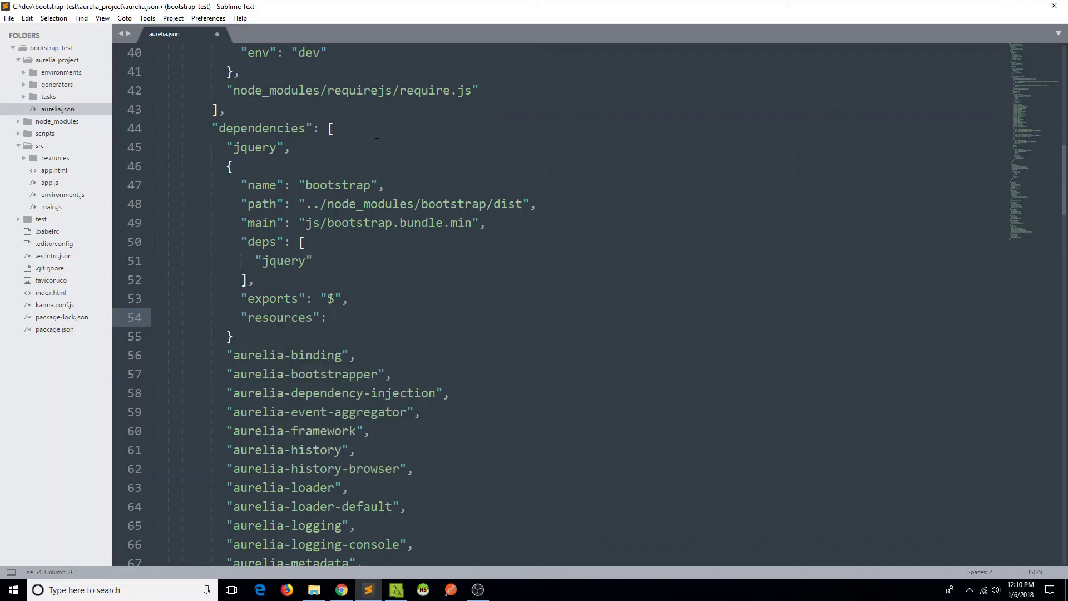
pyautogui.write('[')
pyautogui.press('Return')
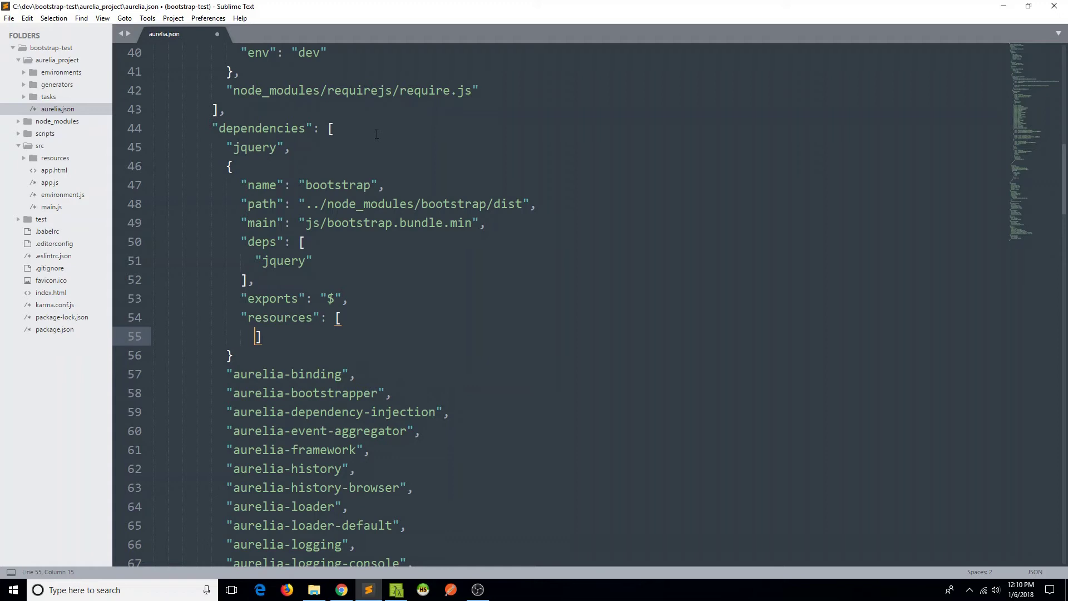
pyautogui.press('Return')
pyautogui.press('Up')
pyautogui.write('"')
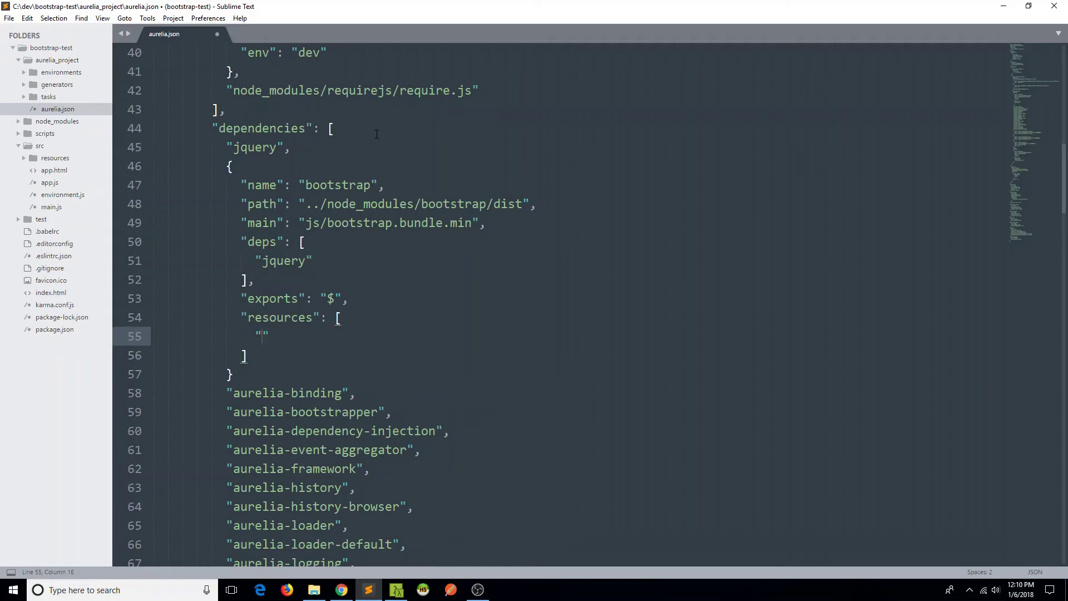
pyautogui.write('css/boots')
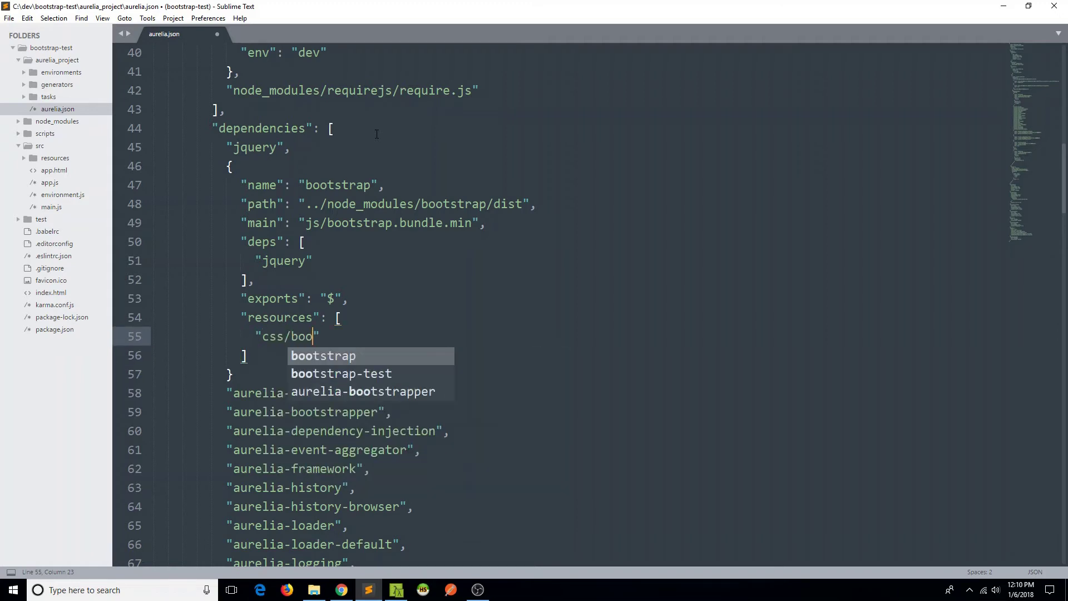
pyautogui.write('trap.css')
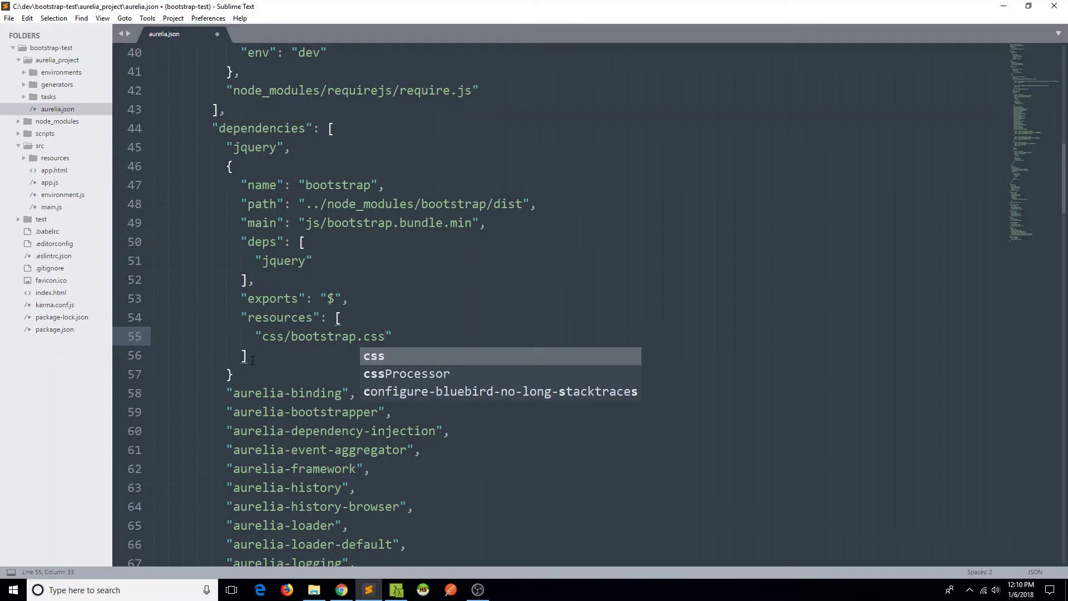
pyautogui.click(282, 369)
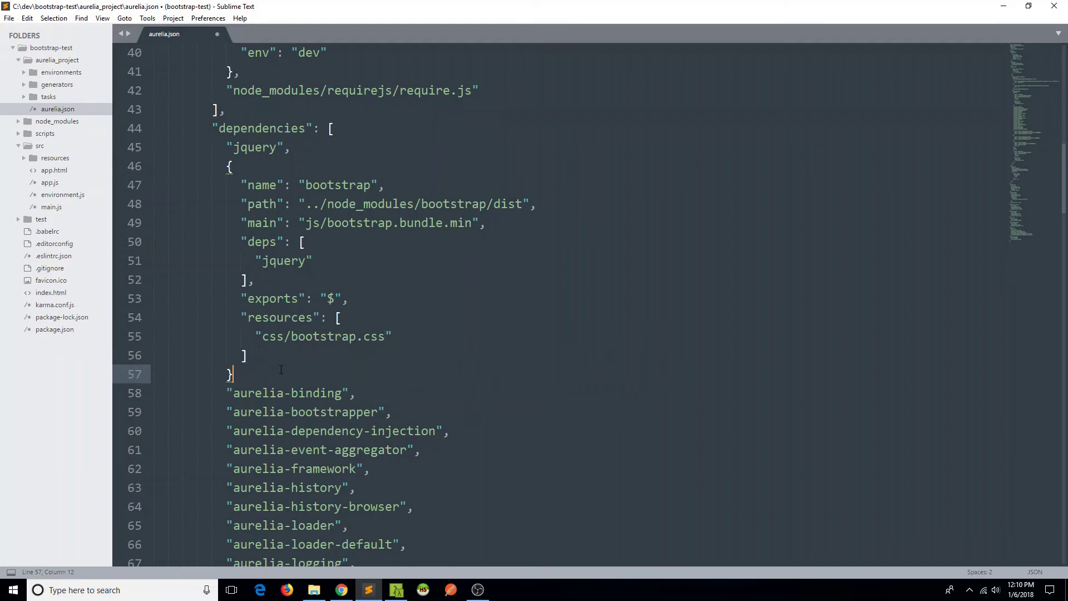
pyautogui.write(',')
pyautogui.hotkey('ctrl', 's')
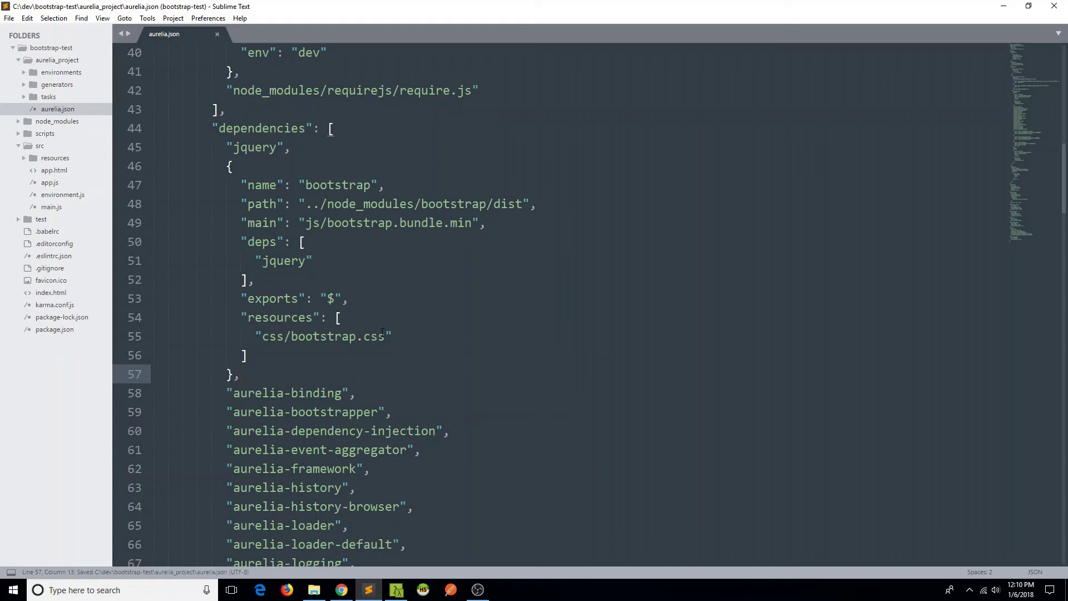
pyautogui.moveTo(71, 157)
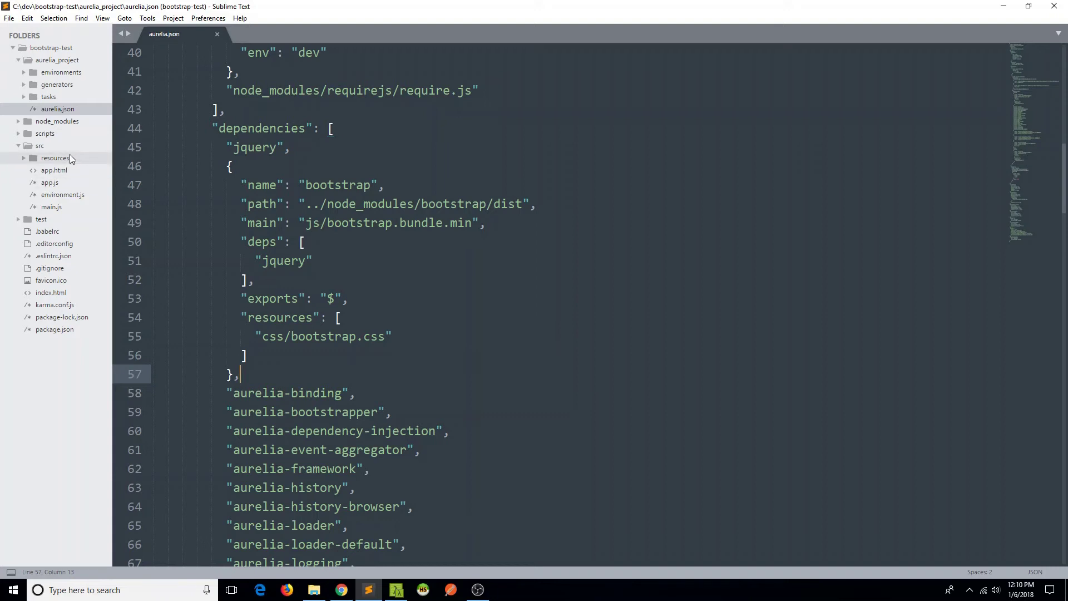
# - Add <require from="bootstrap/css/bootstrap.css"></require> after <template> in app.html and save
pyautogui.click(53, 170)
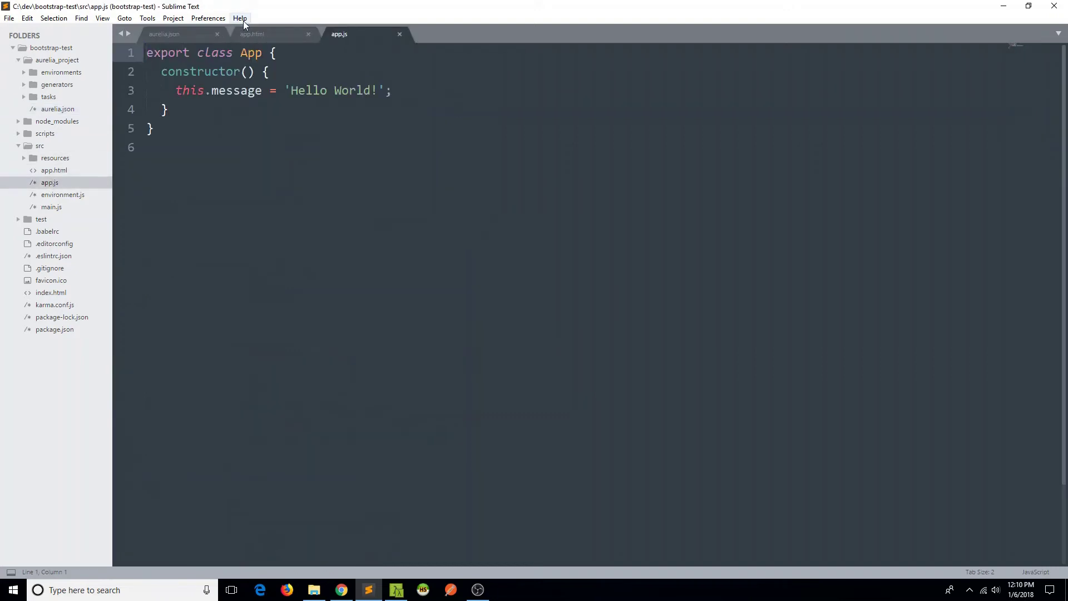
pyautogui.click(280, 32)
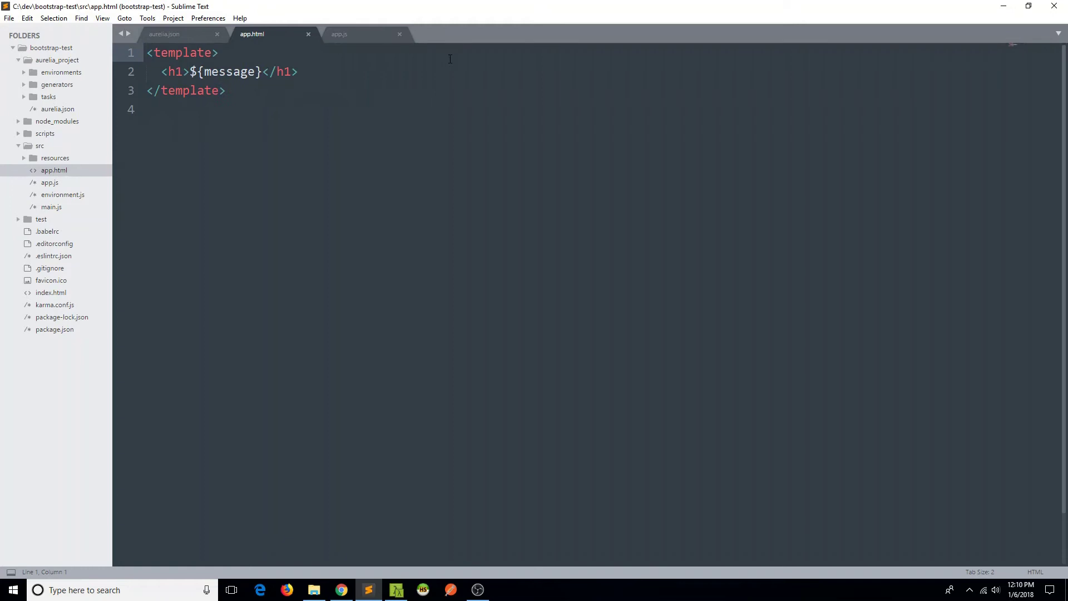
pyautogui.click(341, 590)
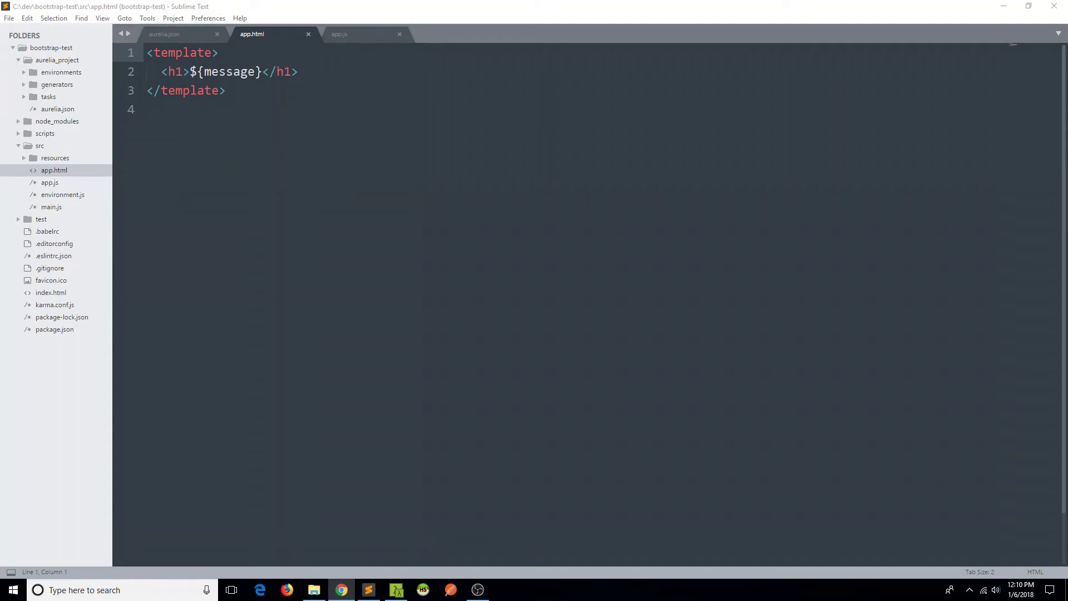
pyautogui.click(340, 59)
pyautogui.press('Return')
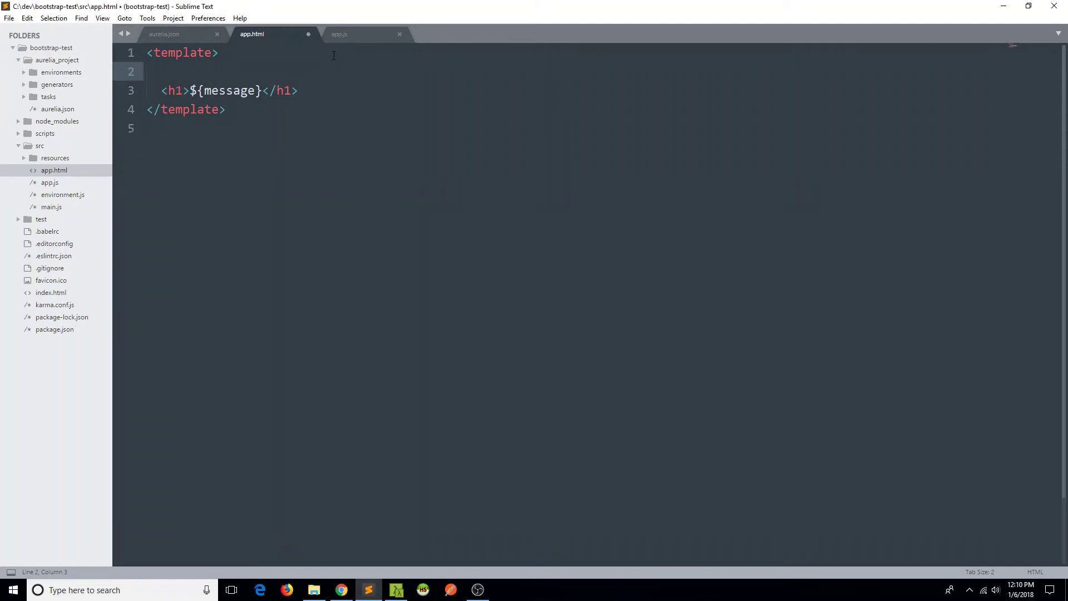
pyautogui.write('<require from="bootstrap/css/bootstrap.css"></require>')
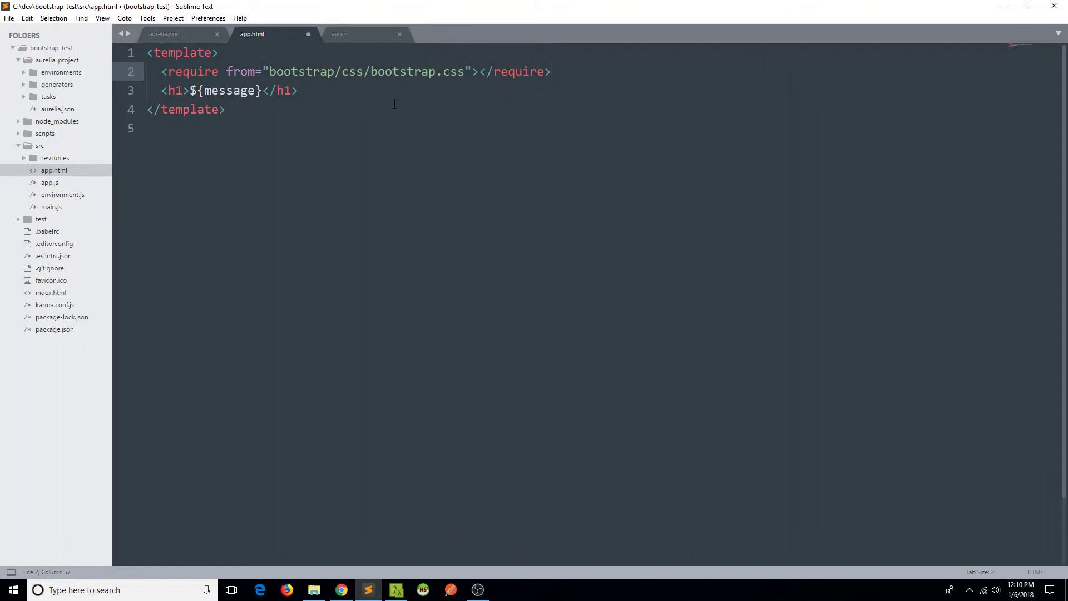
pyautogui.hotkey('ctrl', 's')
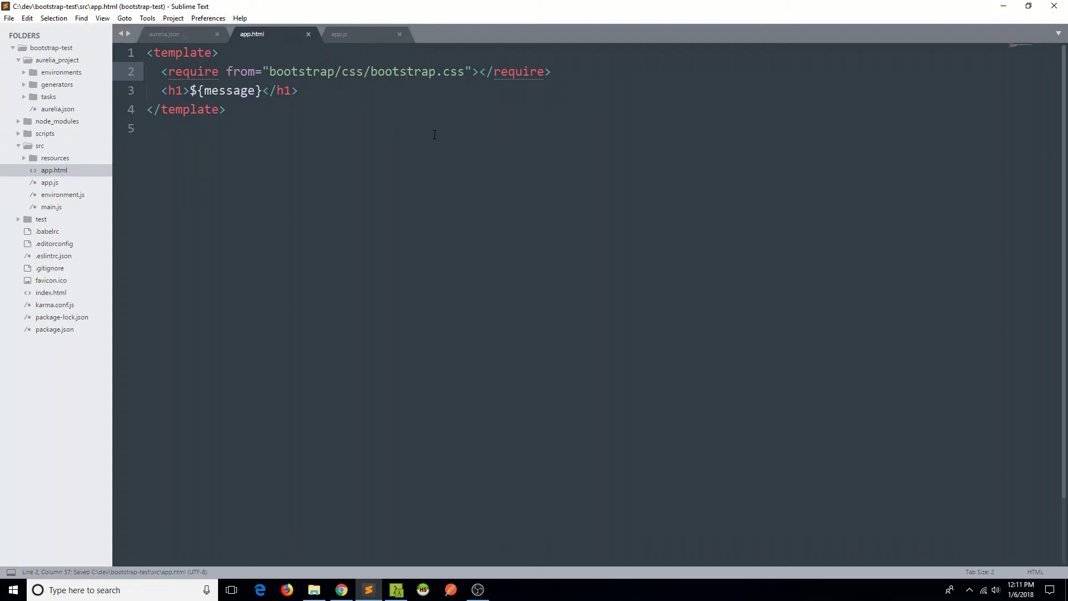
# - Bring Cmder to the front to start the app with 'au run --watch'
pyautogui.click(395, 590)
pyautogui.write('au ')
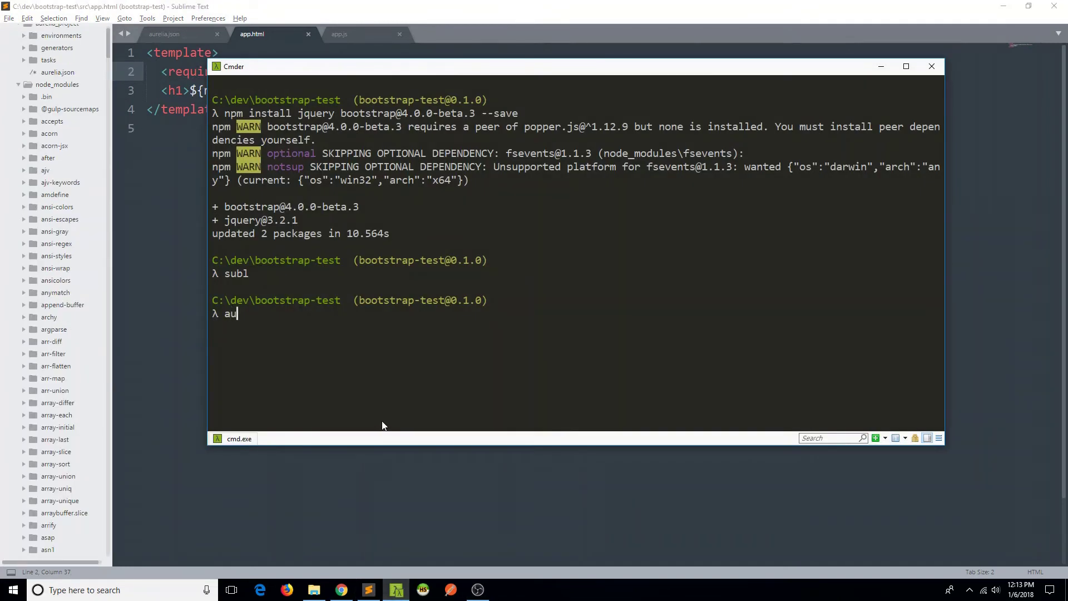
pyautogui.write('run --wa')
pyautogui.write('tch')
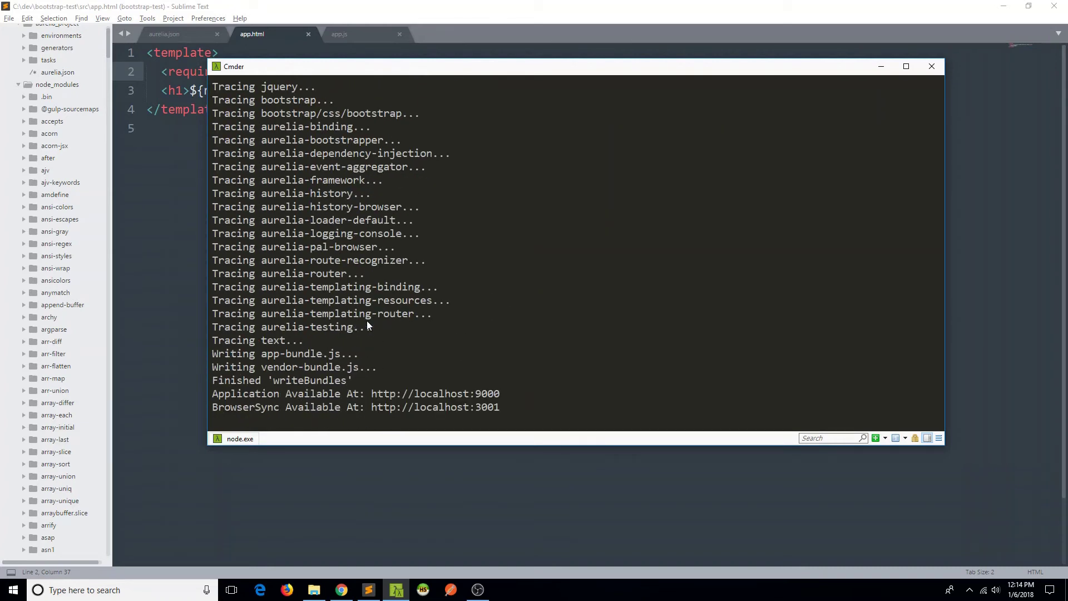
# - Maximize Chrome on localhost:9000 and check the DevTools console before closing it
pyautogui.click(341, 590)
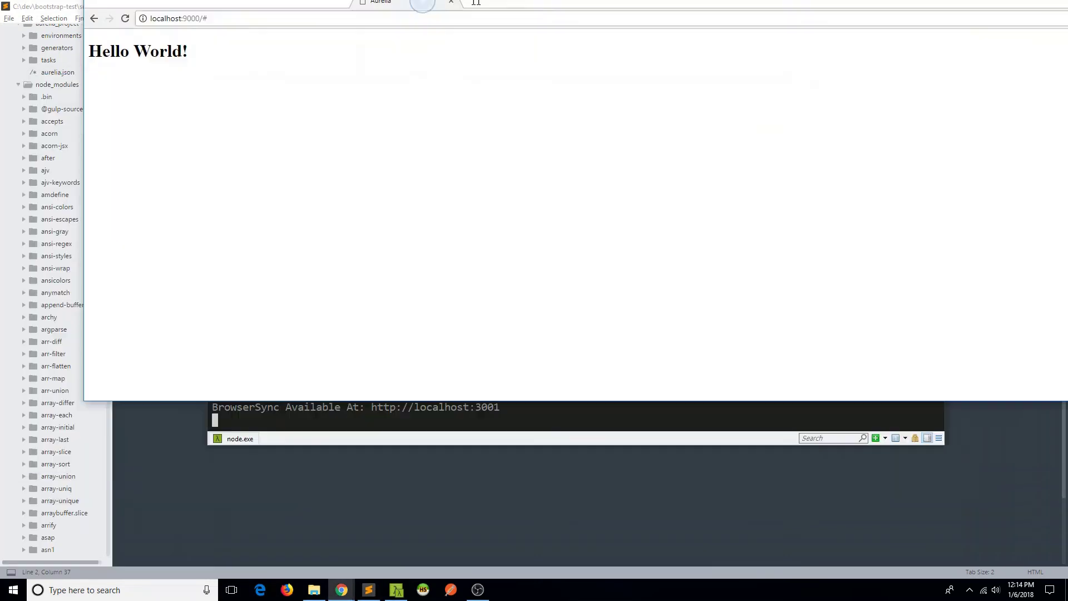
pyautogui.doubleClick(422, 4)
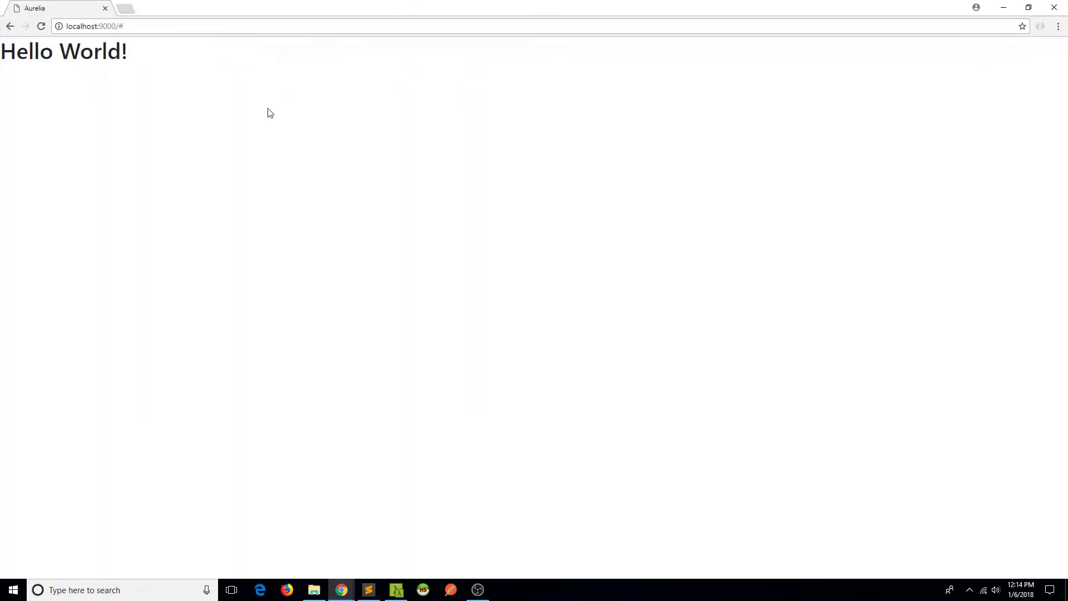
pyautogui.moveTo(15, 51); pyautogui.dragTo(109, 51)
pyautogui.click(113, 75)
pyautogui.press('F12')
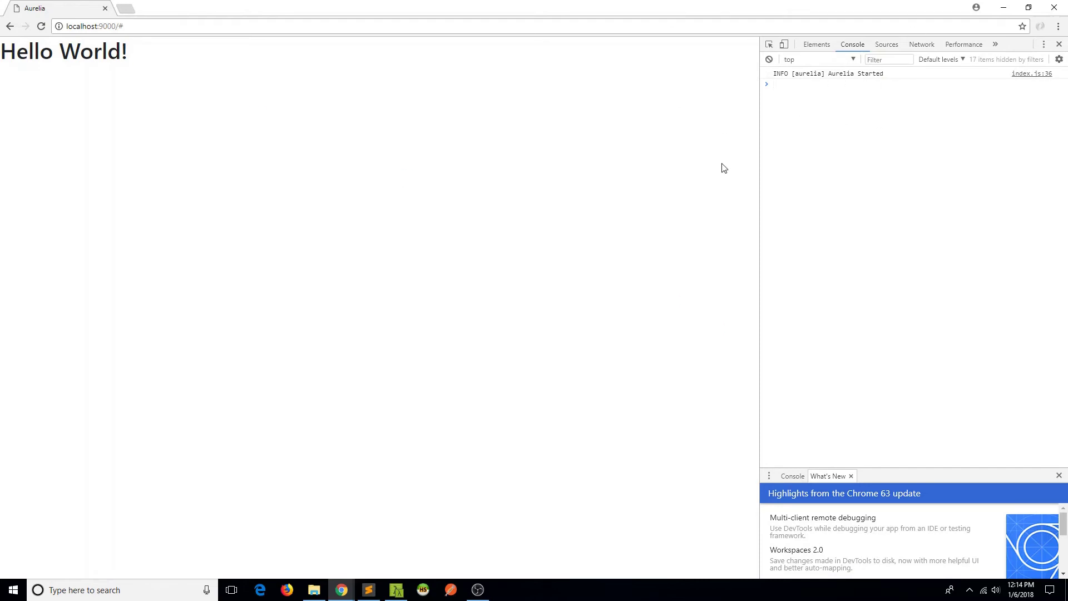
pyautogui.click(1060, 45)
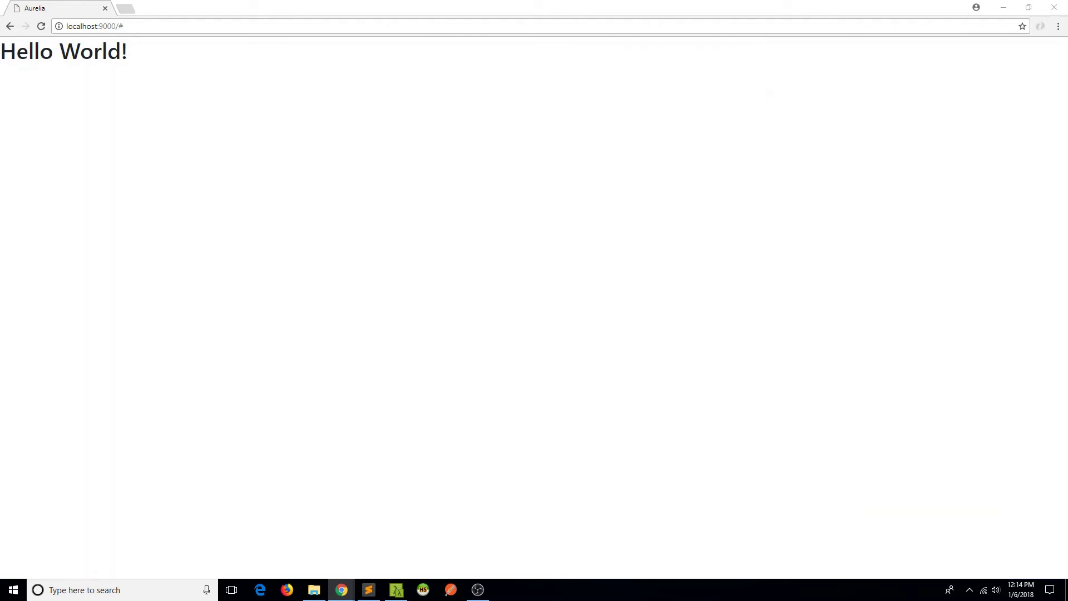
# - Load v4-alpha.getbootstrap.com/examples/ in a new tab and open the Blog example
pyautogui.click(127, 8)
pyautogui.write('https://v4-alpha.getbootstrap.com/examples/')
pyautogui.press('Return')
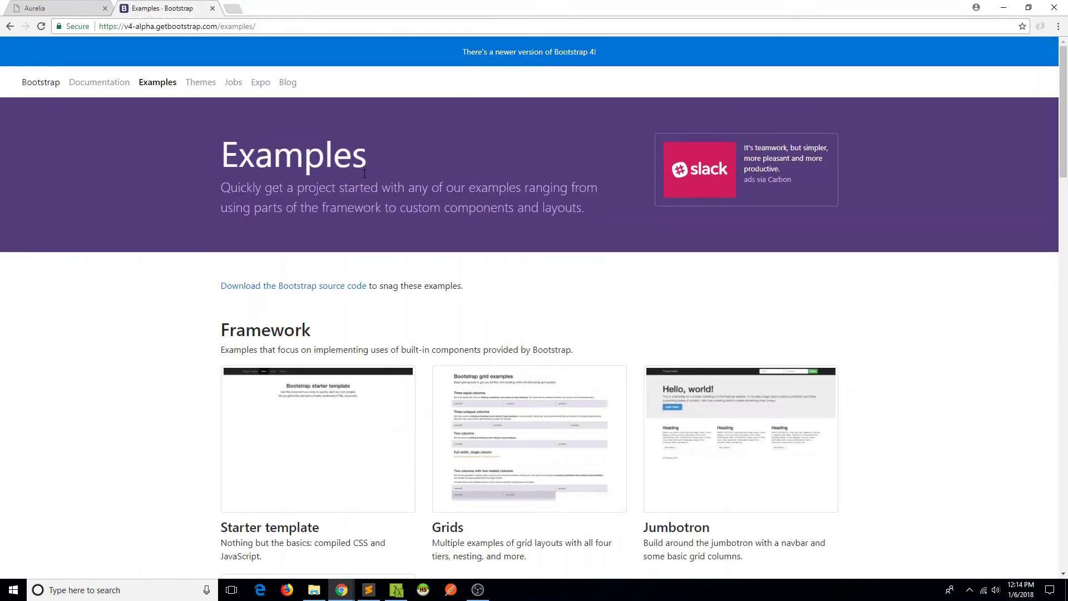
pyautogui.scroll(-4, 180, 149)
pyautogui.scroll(-3, 179, 149)
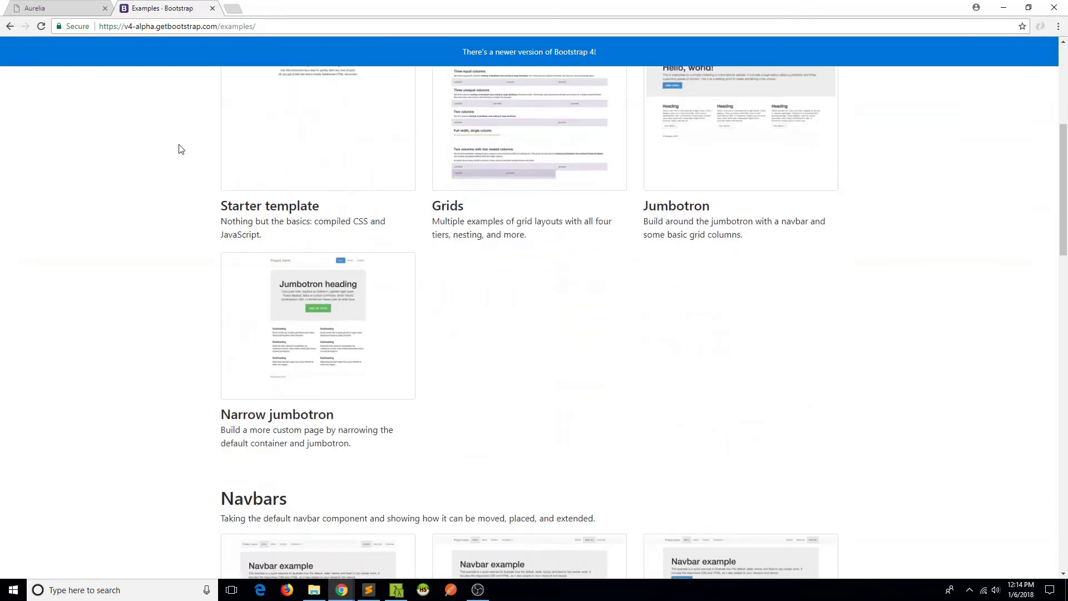
pyautogui.scroll(-3, 179, 148)
pyautogui.scroll(-3, 179, 149)
pyautogui.scroll(-3, 180, 149)
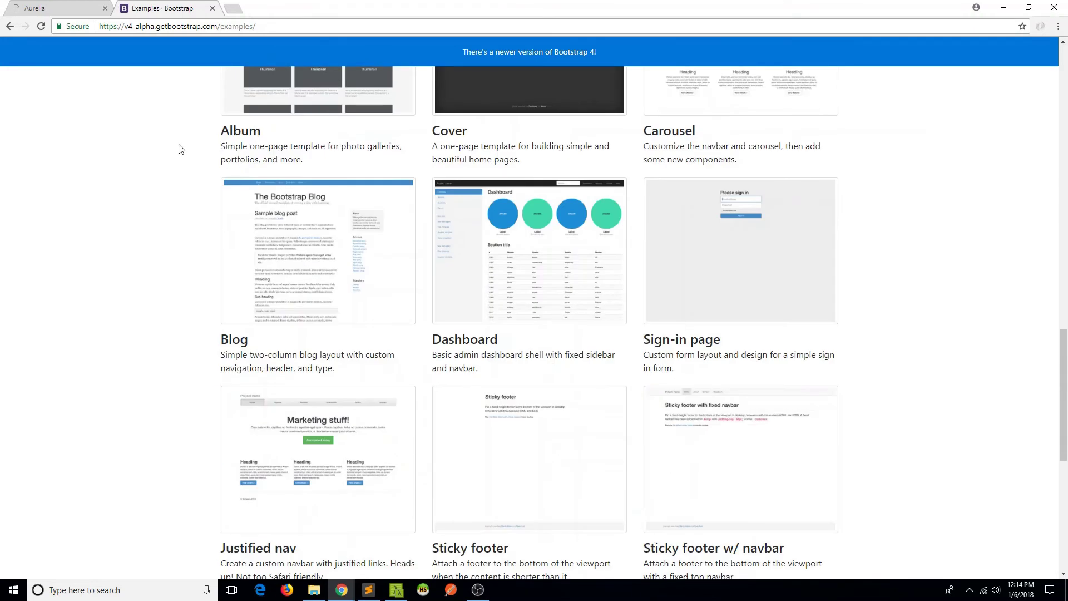
pyautogui.scroll(-3, 291, 225)
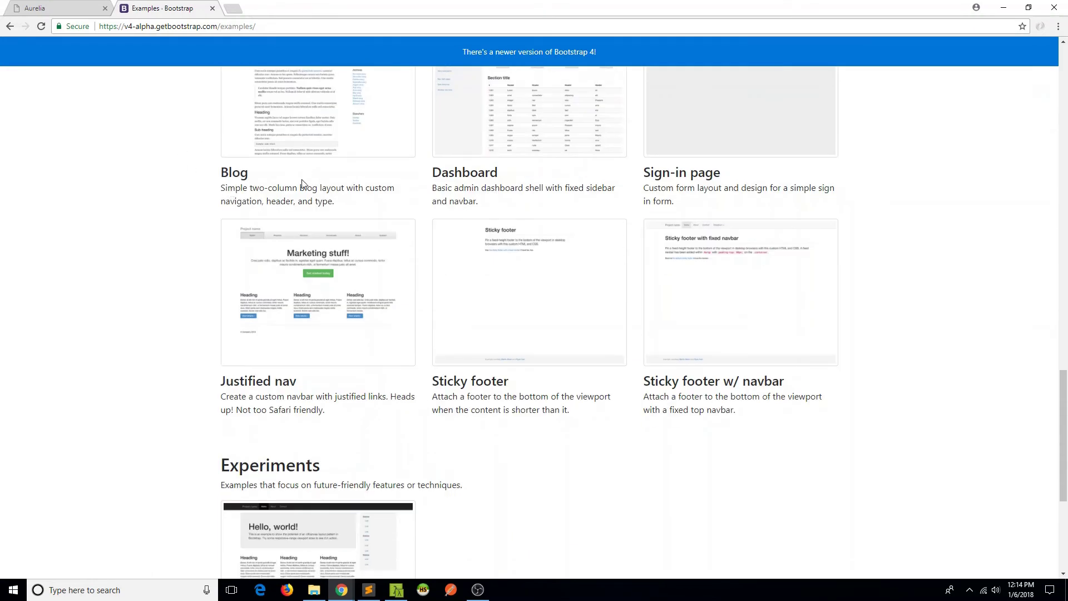
pyautogui.scroll(2, 290, 225)
pyautogui.click(278, 325)
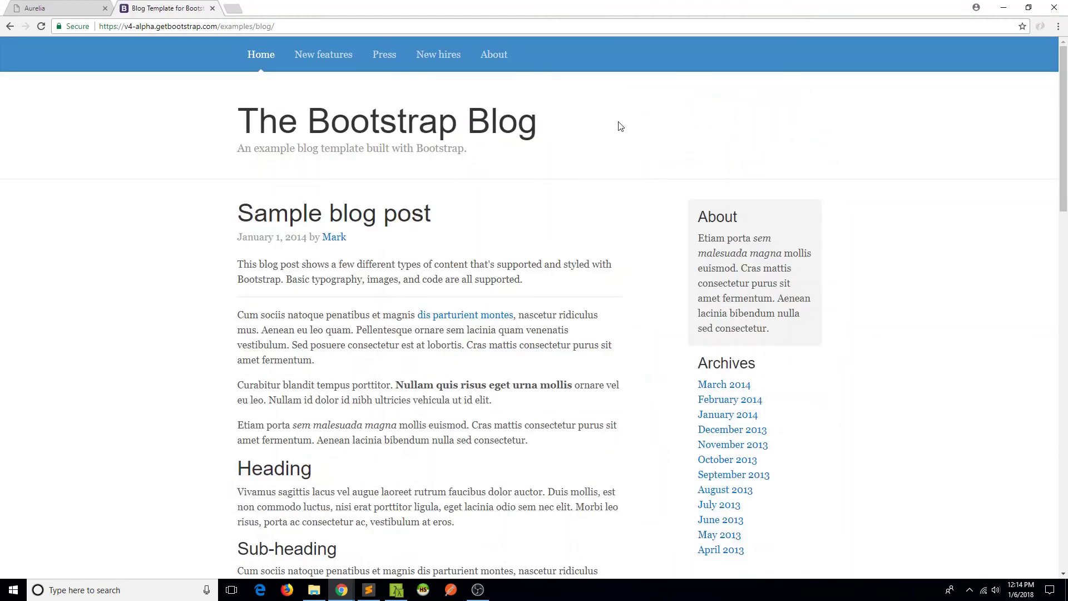
# - View the Blog page's HTML source and select the markup from the masthead
pyautogui.rightClick(53, 260)
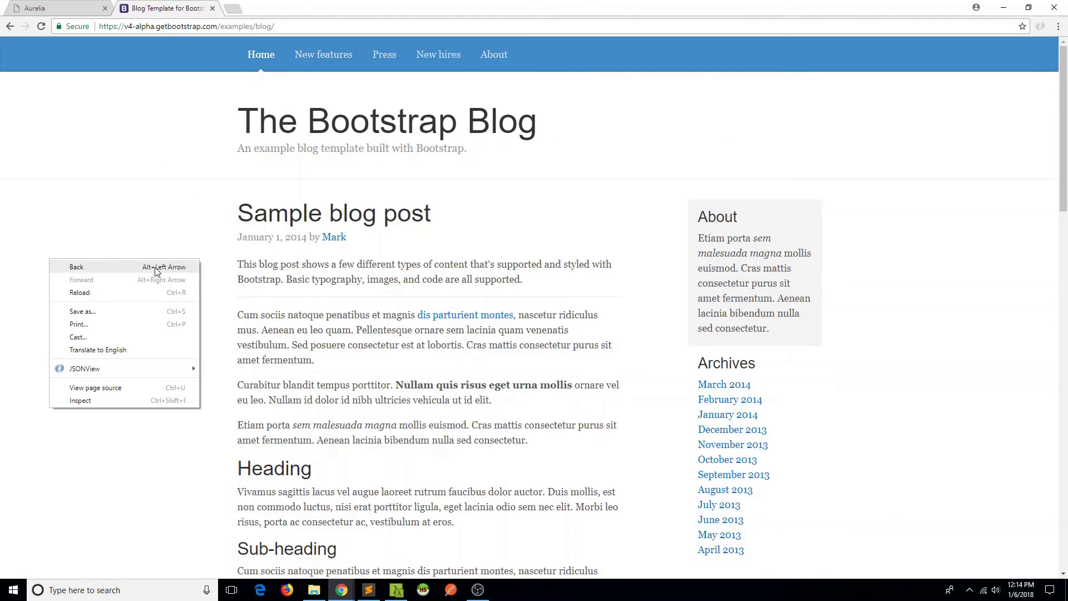
pyautogui.click(81, 400)
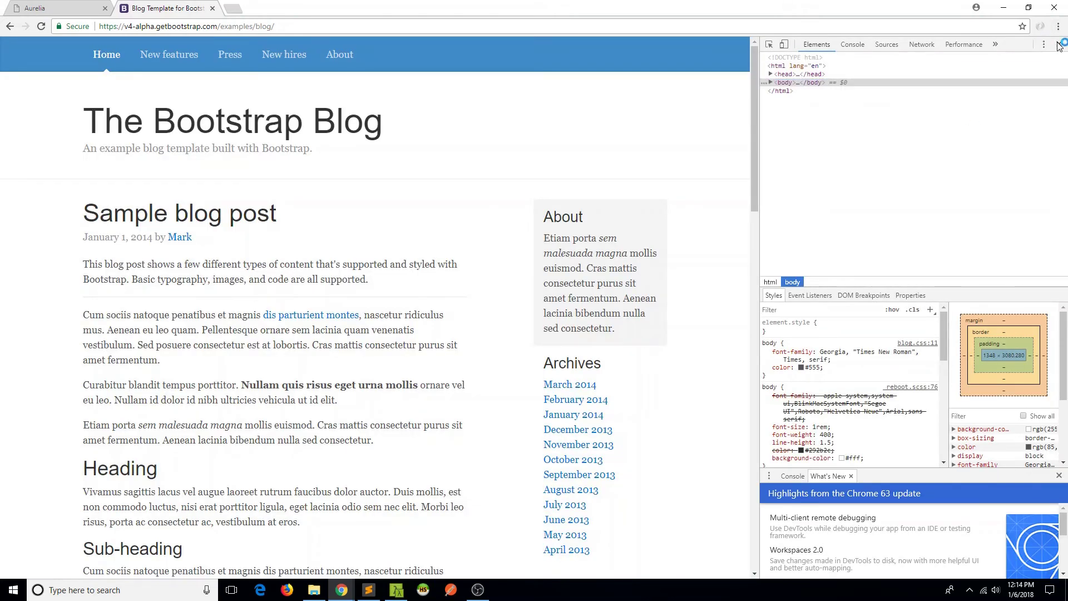
pyautogui.click(1058, 44)
pyautogui.rightClick(541, 187)
pyautogui.click(589, 316)
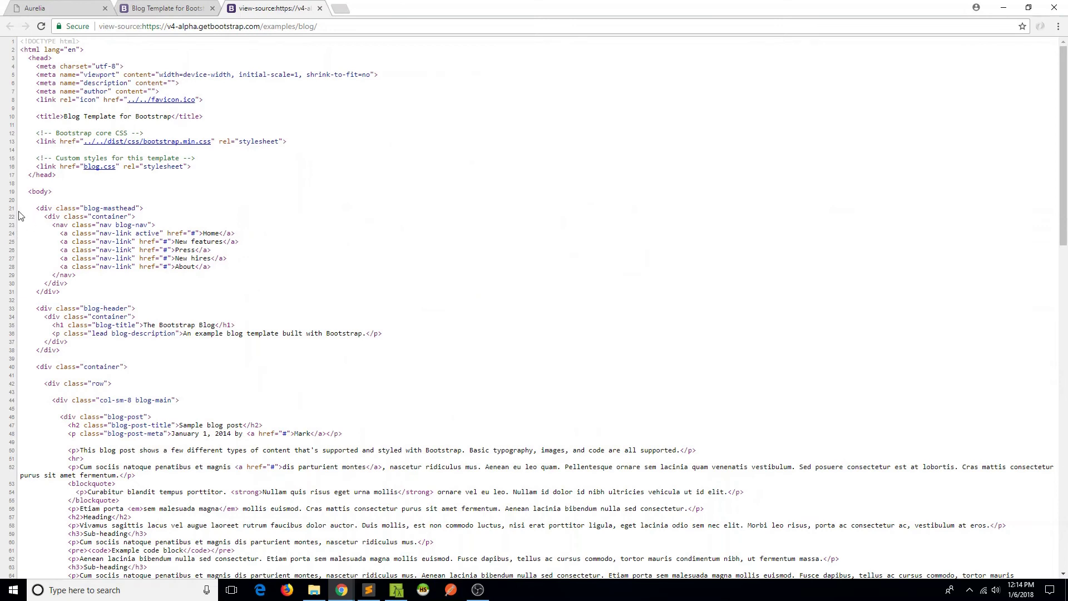
pyautogui.moveTo(21, 209); pyautogui.dragTo(72, 235)
pyautogui.click(52, 224)
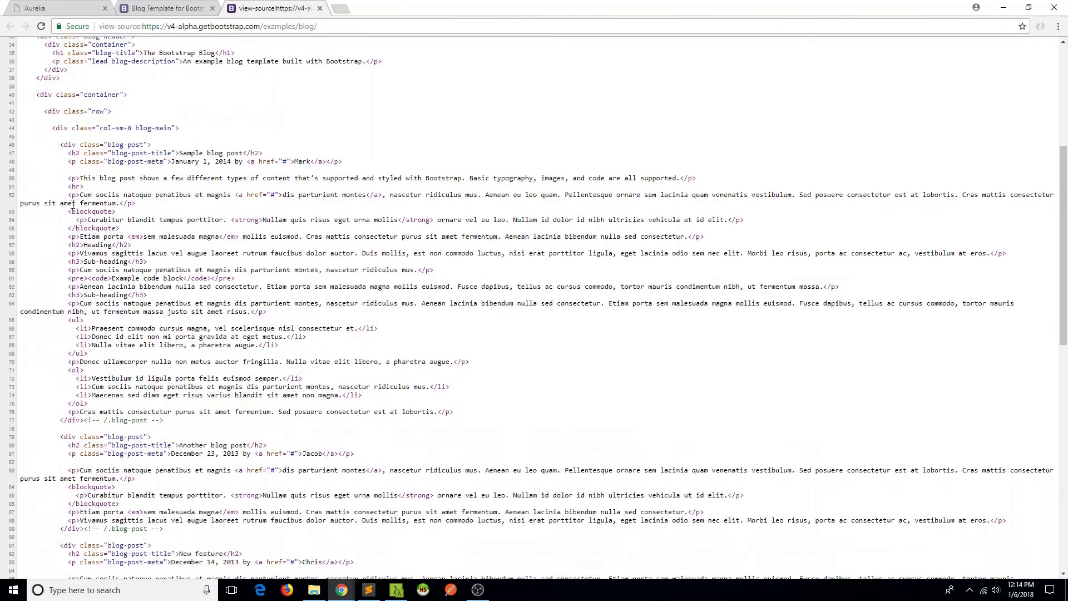
pyautogui.scroll(-15, 75, 202)
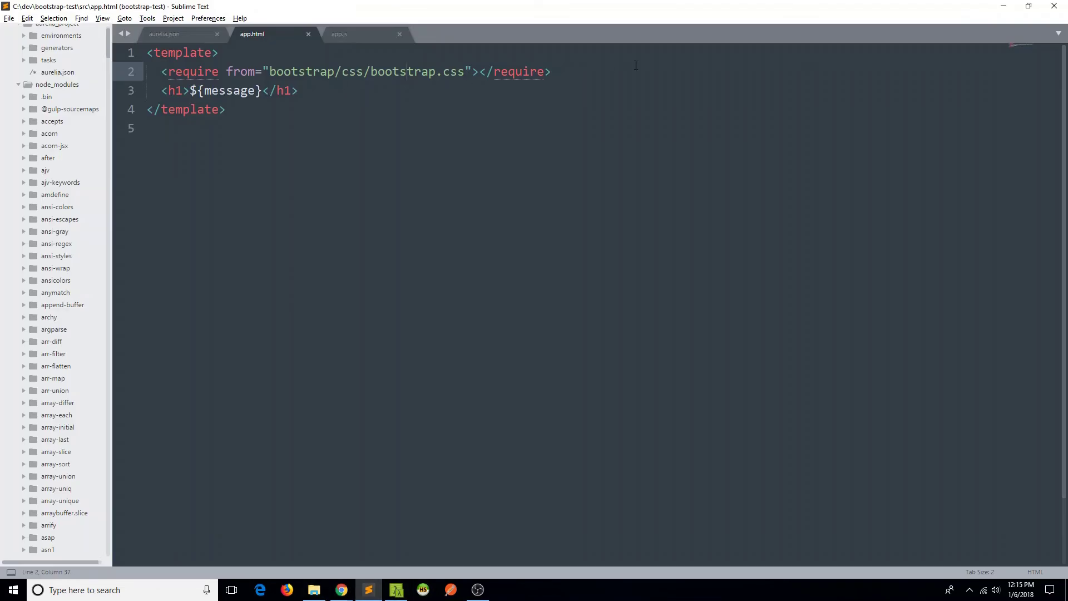
# - Replace the Hello World heading in app.html with the pasted blog markup
pyautogui.press('Down')
pyautogui.hotkey('ctrl', 'l')
pyautogui.press('BackSpace')
pyautogui.press('Return')
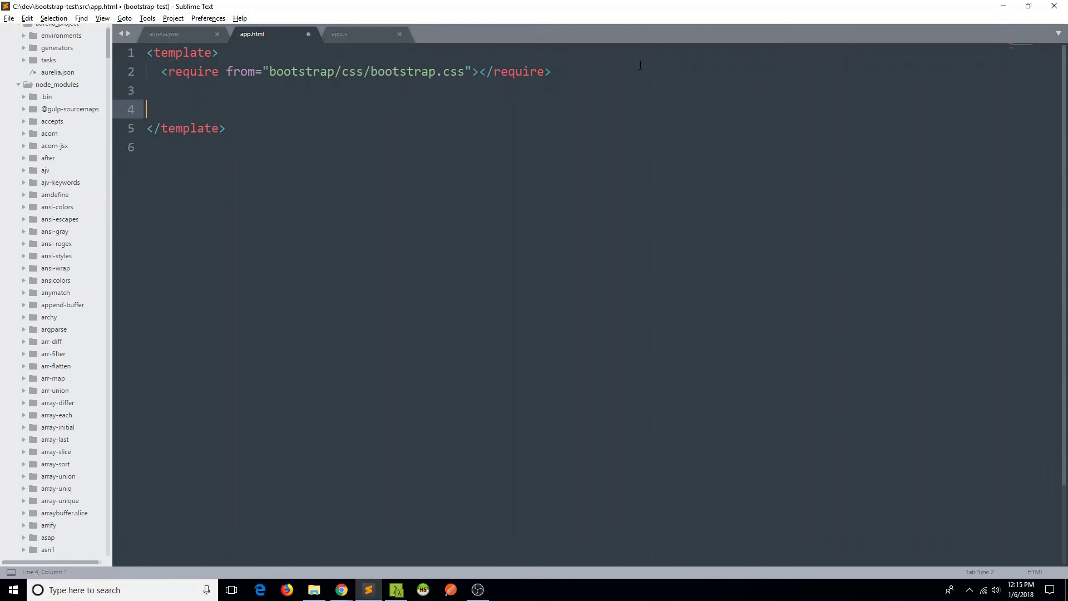
pyautogui.press('Return')
pyautogui.press('Up')
pyautogui.hotkey('ctrl', 'v')
pyautogui.scroll(-3, 550, 301)
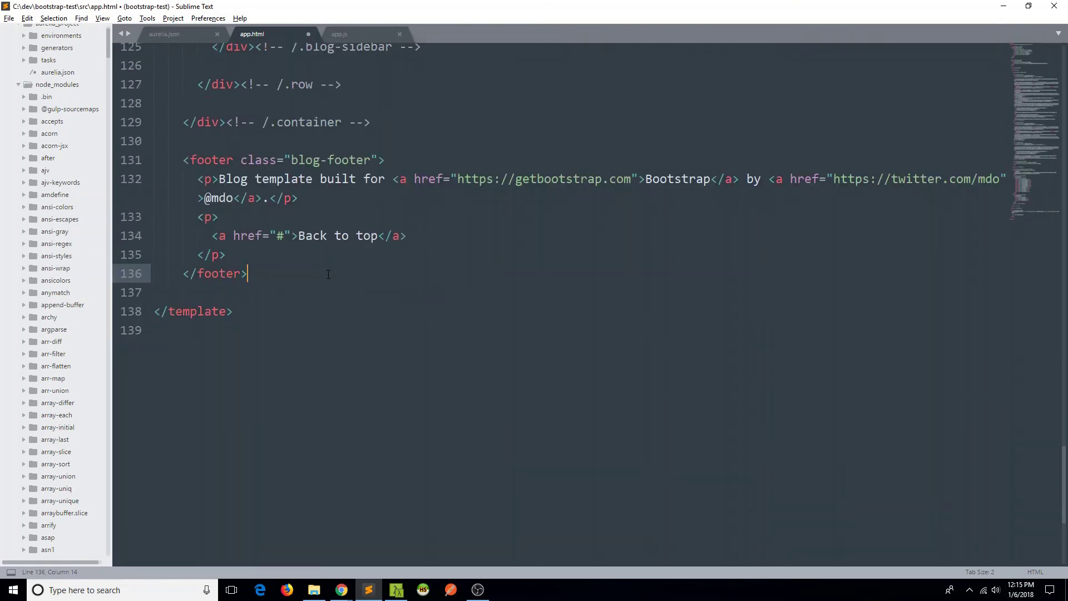
pyautogui.scroll(8, 551, 301)
pyautogui.scroll(5, 269, 308)
pyautogui.scroll(5, 269, 307)
pyautogui.scroll(5, 269, 308)
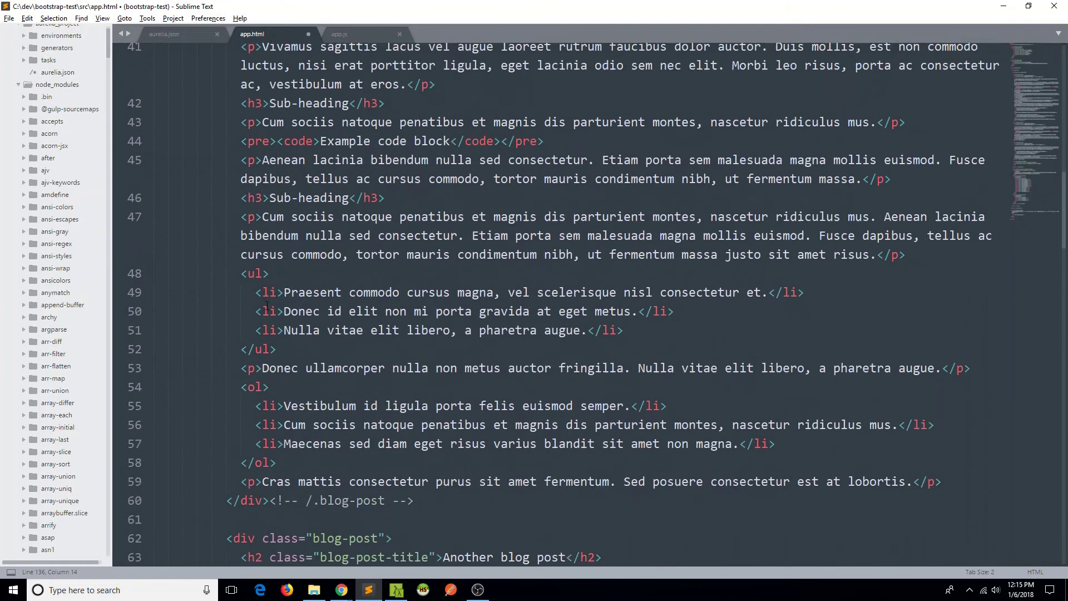
pyautogui.scroll(5, 269, 309)
pyautogui.scroll(5, 269, 308)
pyautogui.scroll(5, 269, 308)
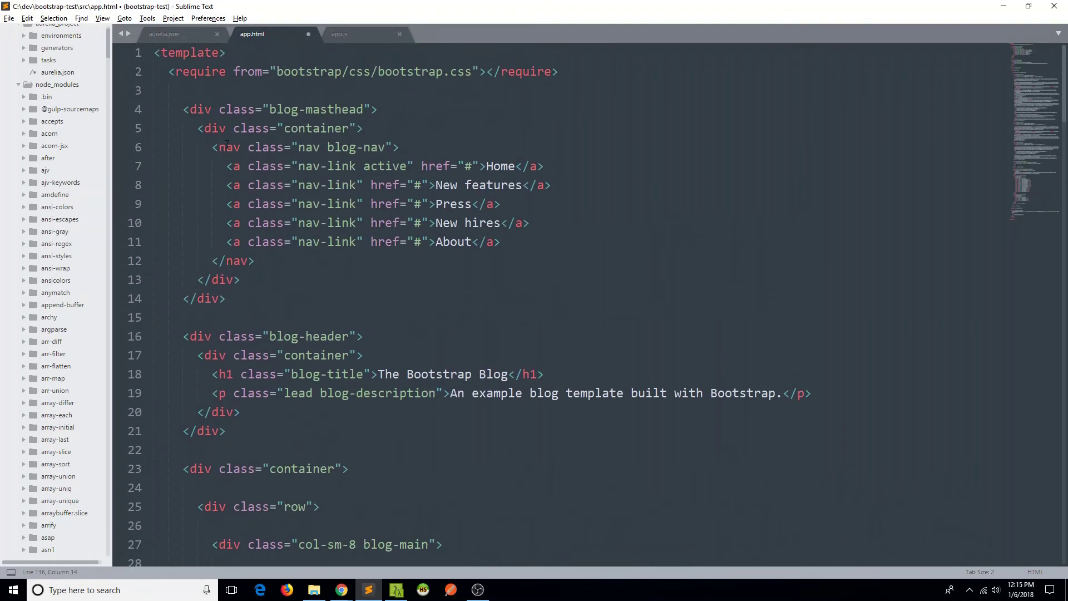
pyautogui.moveTo(159, 90); pyautogui.dragTo(212, 567)
# - Unindent the pasted markup one level and save app.html
pyautogui.hotkey('shift', 'Tab')
pyautogui.click(224, 90)
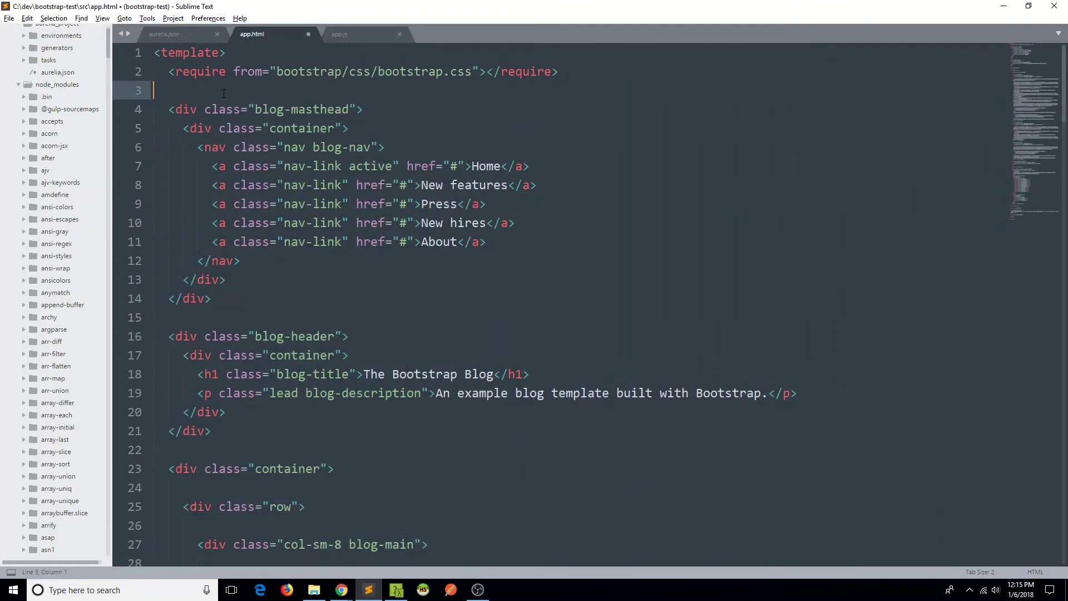
pyautogui.hotkey('ctrl', 's')
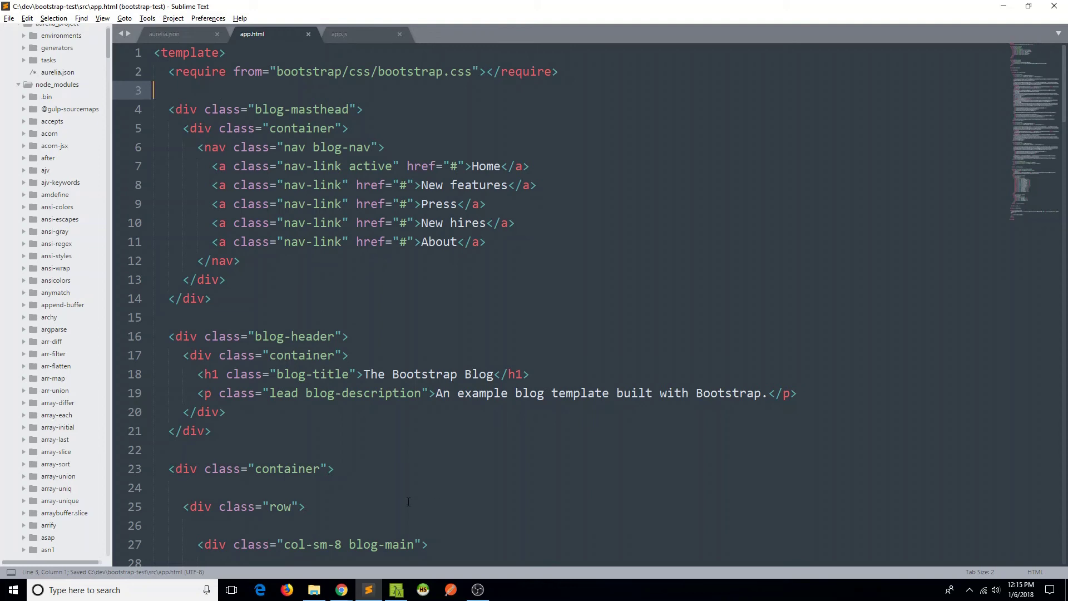
pyautogui.moveTo(341, 590)
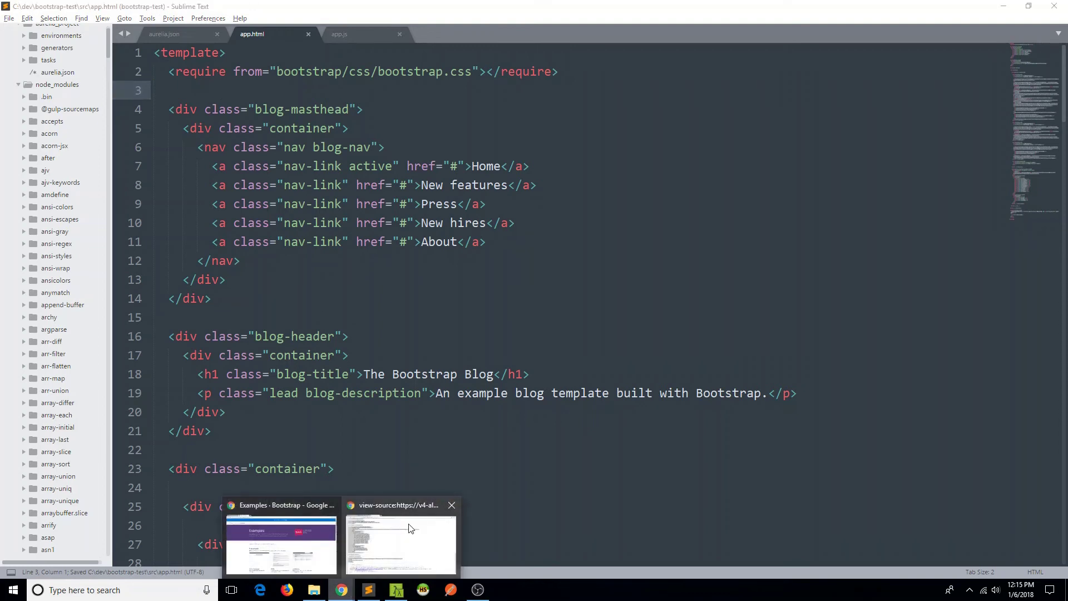
# - Open blog.css from the Bootstrap blog page in Chrome and copy all its text
pyautogui.click(409, 529)
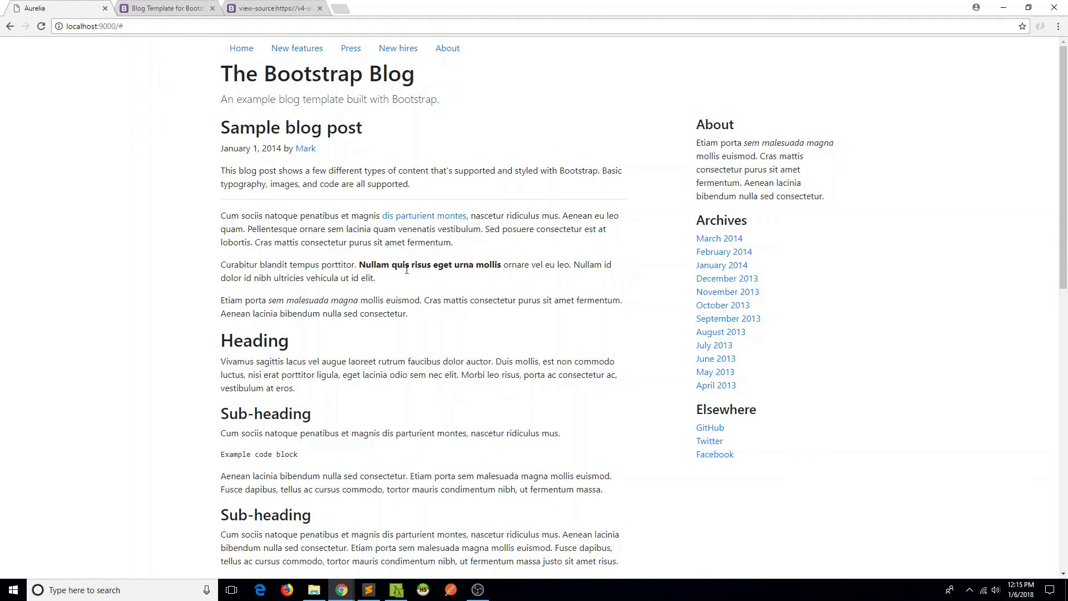
pyautogui.click(164, 8)
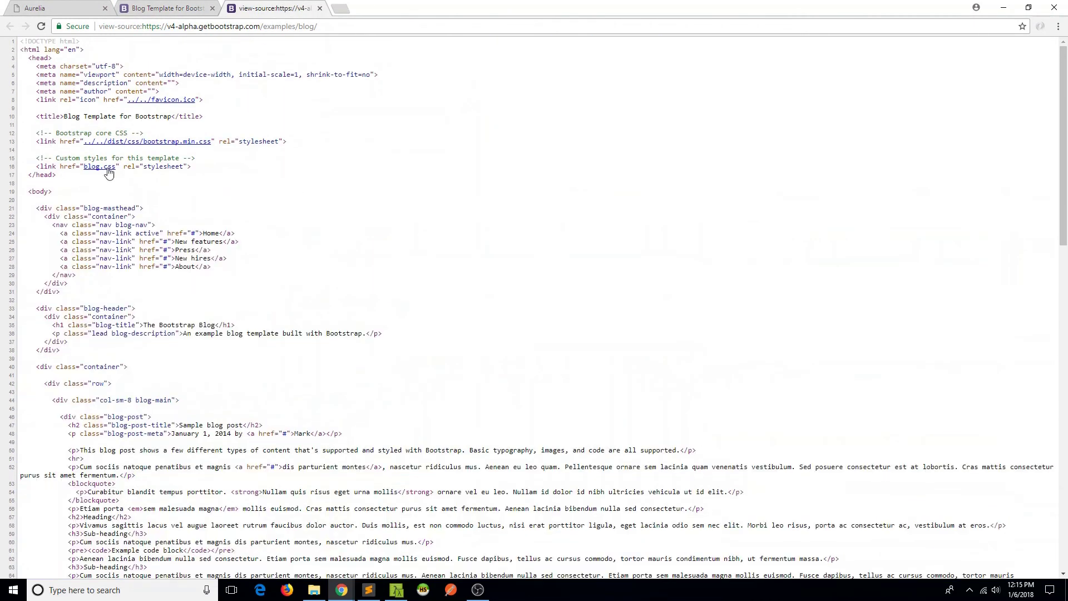
pyautogui.click(99, 167)
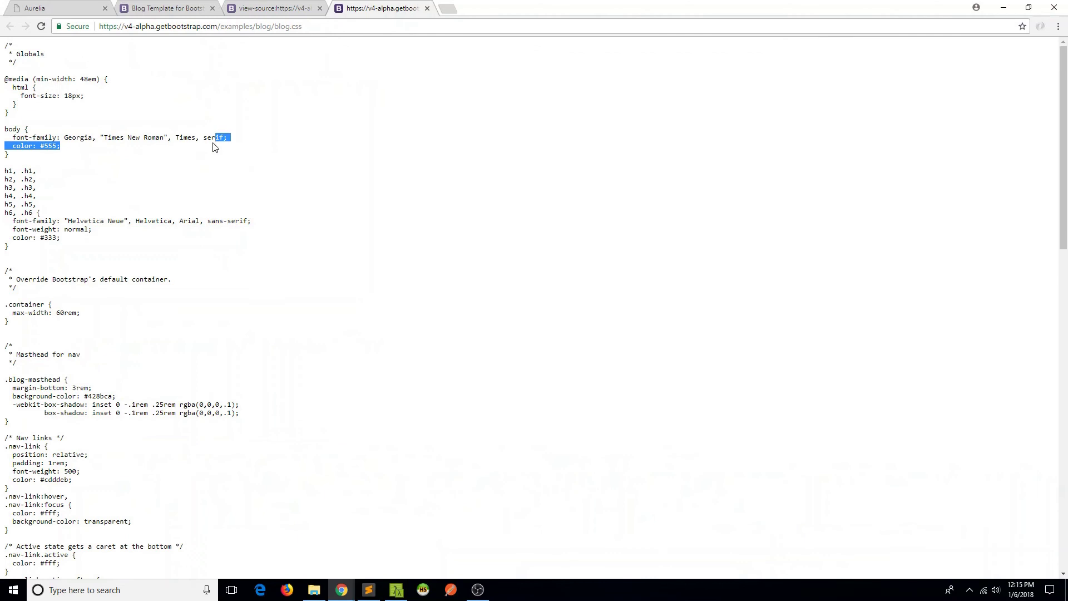
pyautogui.hotkey('ctrl', 'a')
pyautogui.hotkey('ctrl', 'c')
# - Create a new blog.css in src holding the pasted Bootstrap blog styles, and save it
pyautogui.click(368, 590)
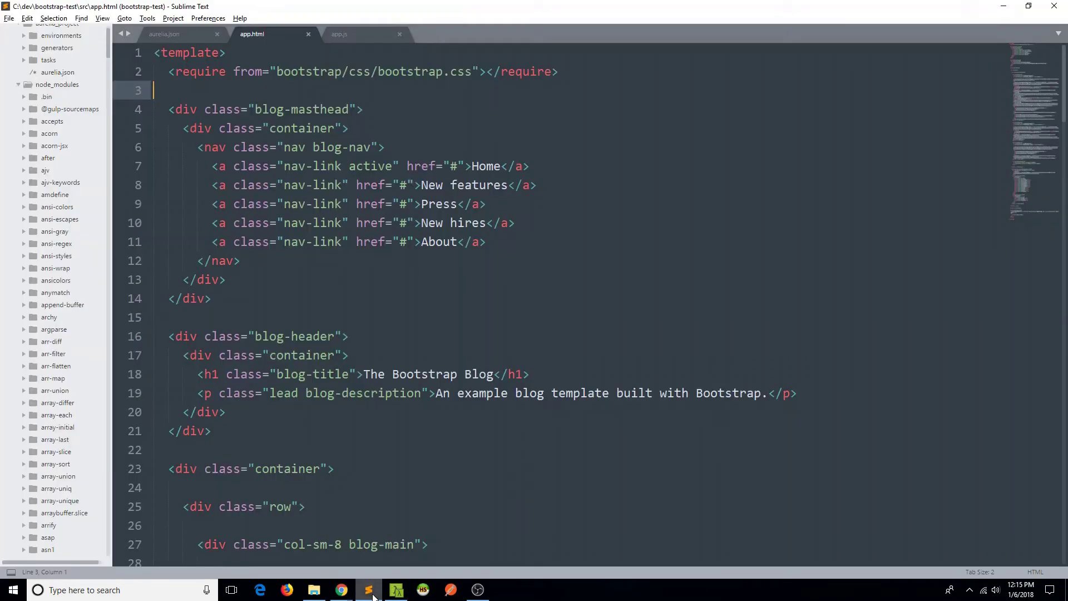
pyautogui.hotkey('ctrl', 'n')
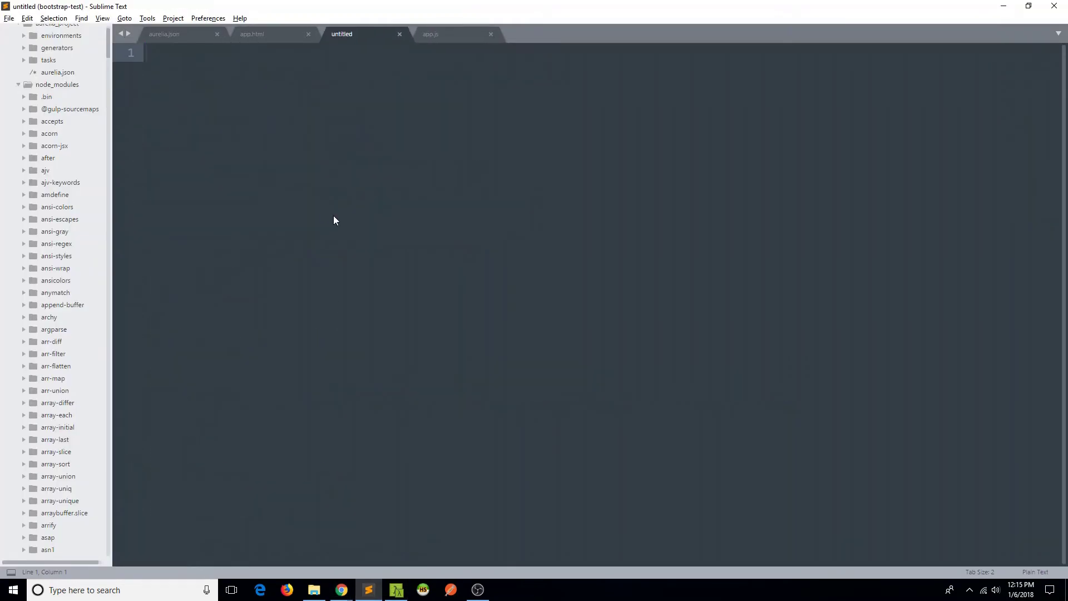
pyautogui.hotkey('ctrl', 's')
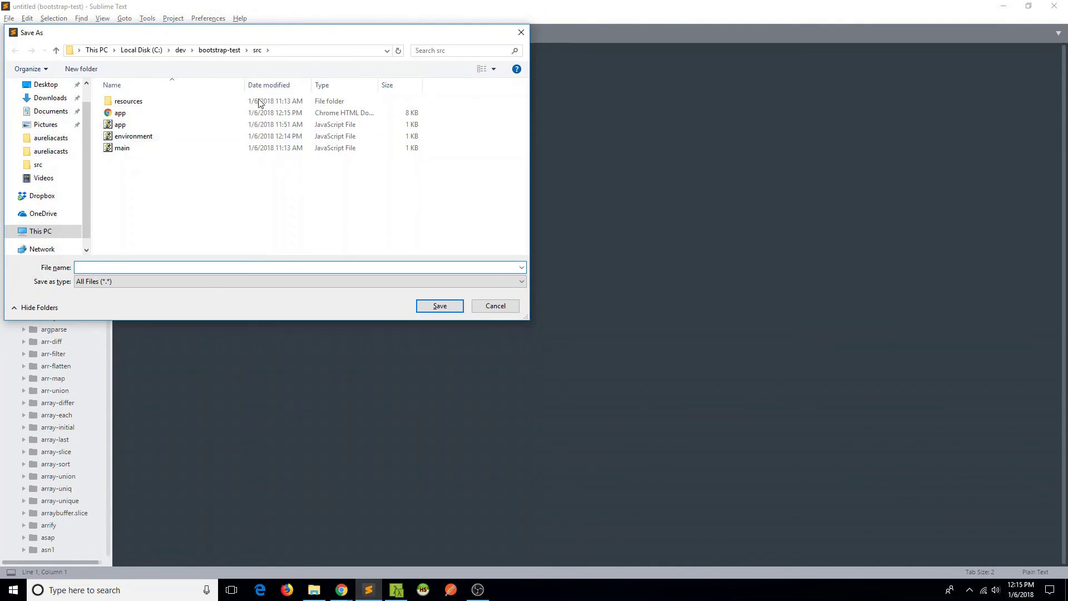
pyautogui.write('blog.css')
pyautogui.press('Return')
pyautogui.hotkey('ctrl', 'v')
pyautogui.scroll(5, 285, 223)
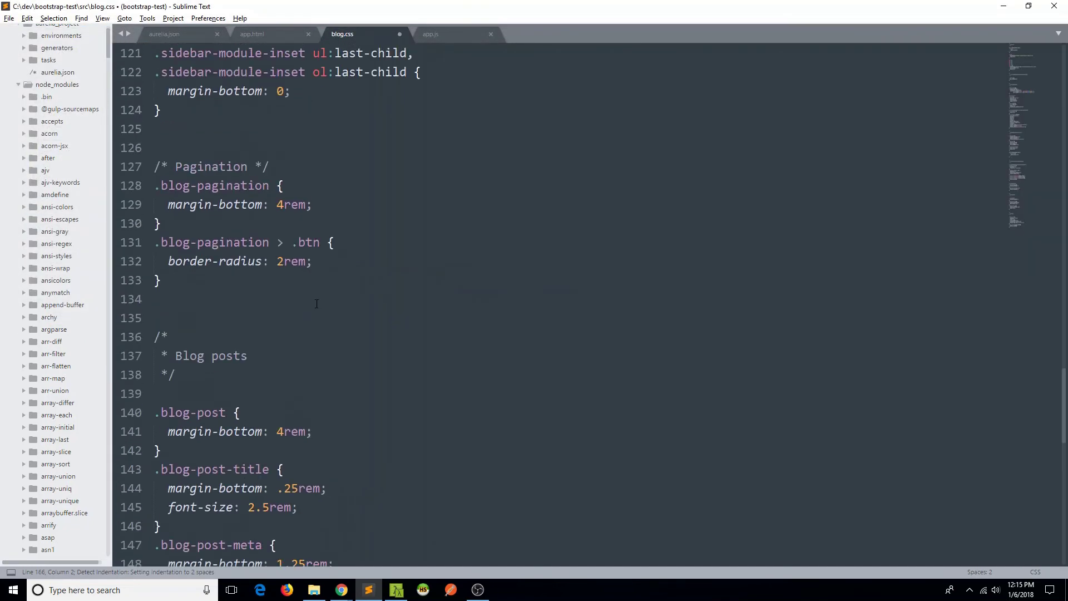
pyautogui.scroll(5, 317, 305)
pyautogui.hotkey('ctrl', 's')
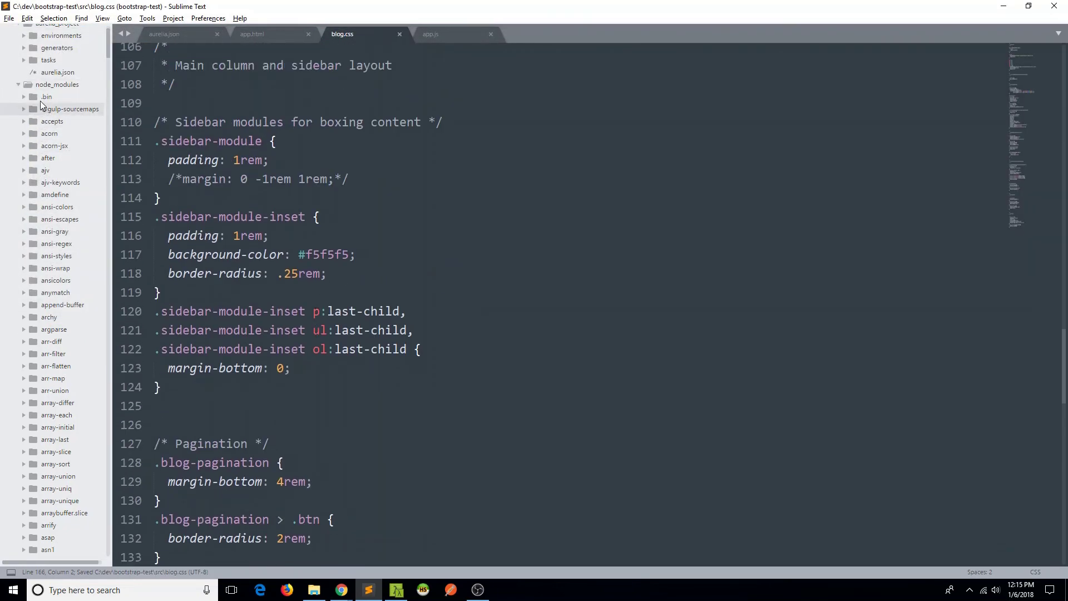
pyautogui.click(56, 84)
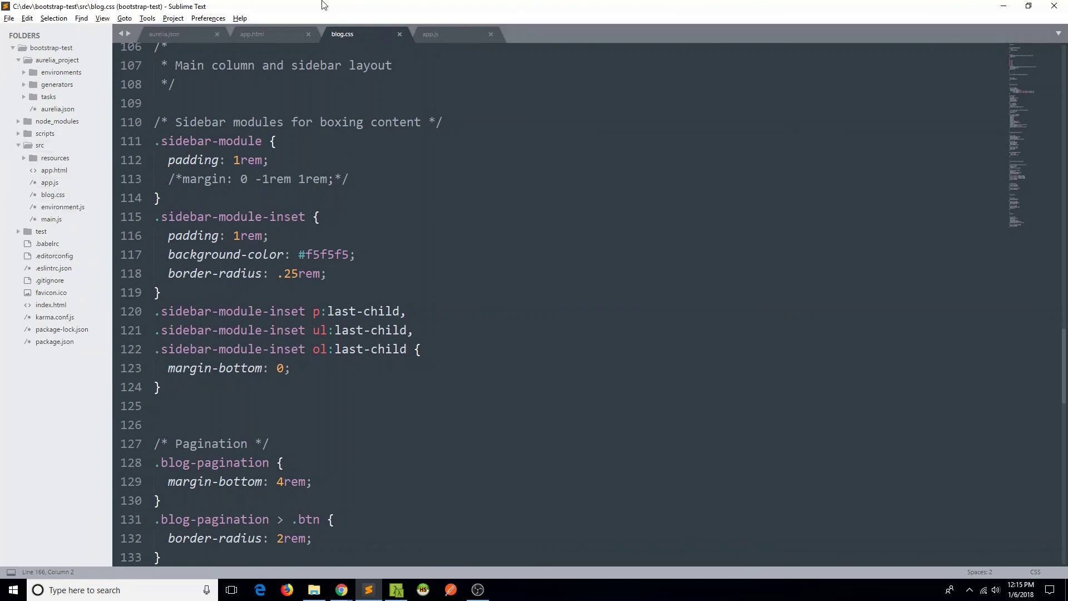
# - Duplicate app.html's Bootstrap require line, point the copy at ./blog.css, and save
pyautogui.click(260, 33)
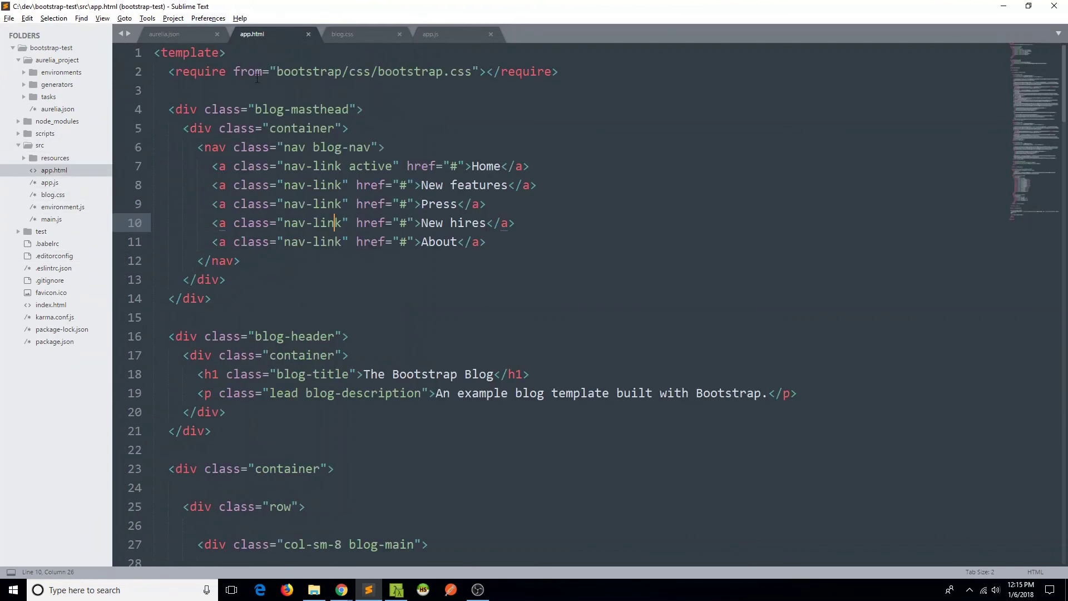
pyautogui.click(519, 70)
pyautogui.hotkey('ctrl', 'l')
pyautogui.hotkey('ctrl', 'c')
pyautogui.hotkey('ctrl', 'shift', 'd')
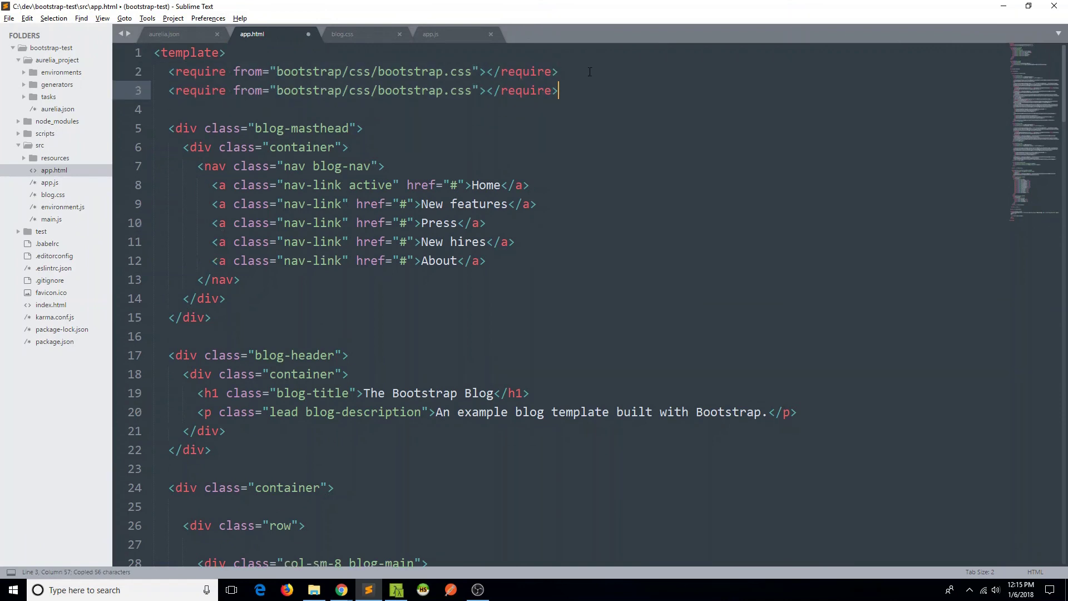
pyautogui.click(278, 90)
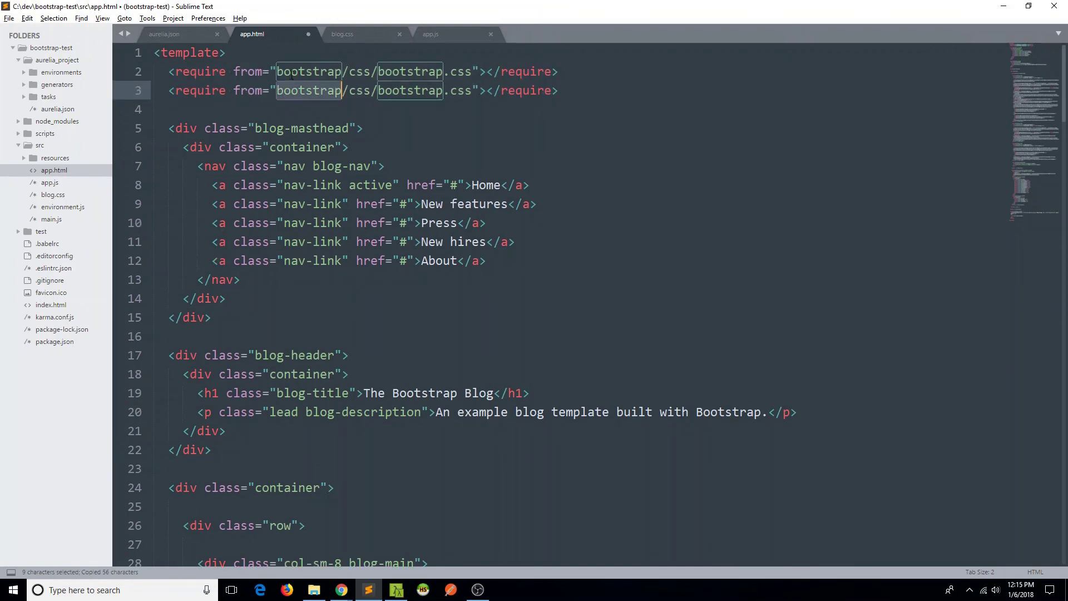
pyautogui.moveTo(278, 90); pyautogui.dragTo(370, 90)
pyautogui.write('.')
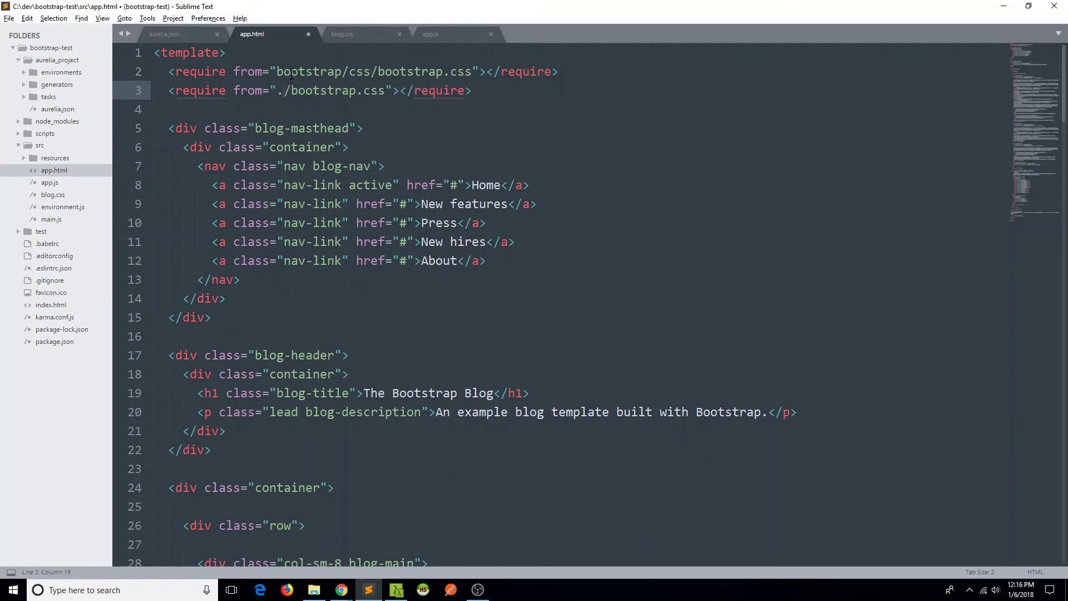
pyautogui.press('Right')
pyautogui.hotkey('ctrl', 'd')
pyautogui.write('blog')
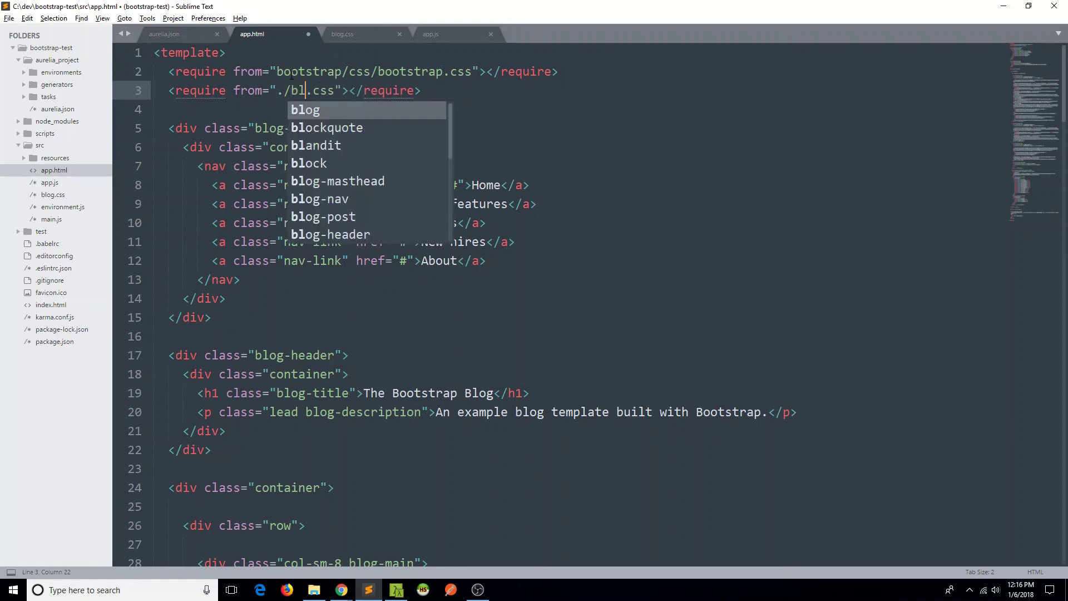
pyautogui.click(274, 53)
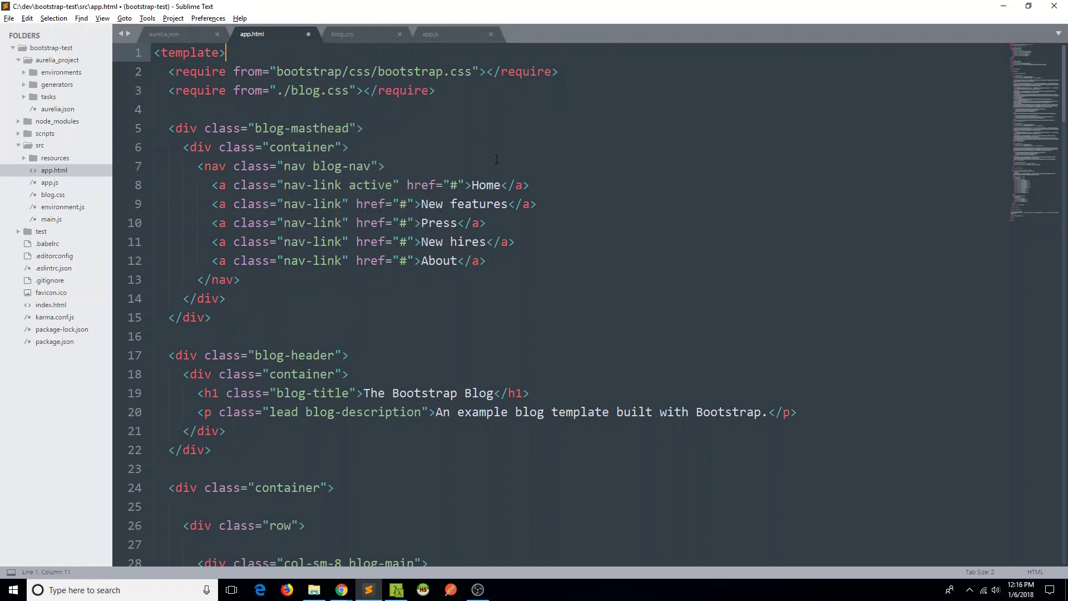
pyautogui.hotkey('ctrl', 's')
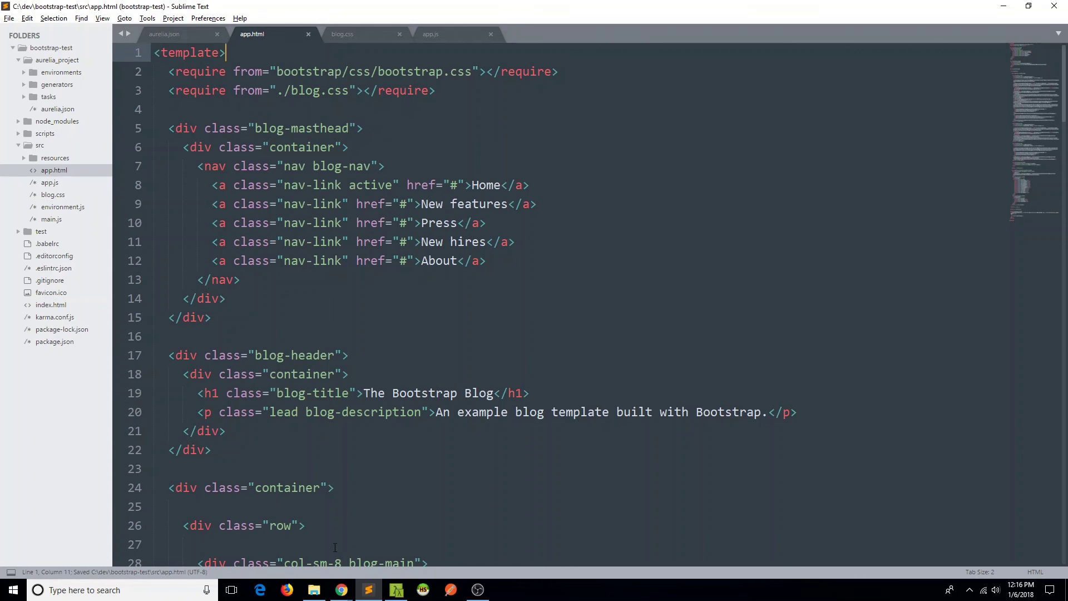
# - Reload the Aurelia app tab at localhost:9000 in Chrome to show the styled blog
pyautogui.moveTo(341, 590)
pyautogui.click(374, 559)
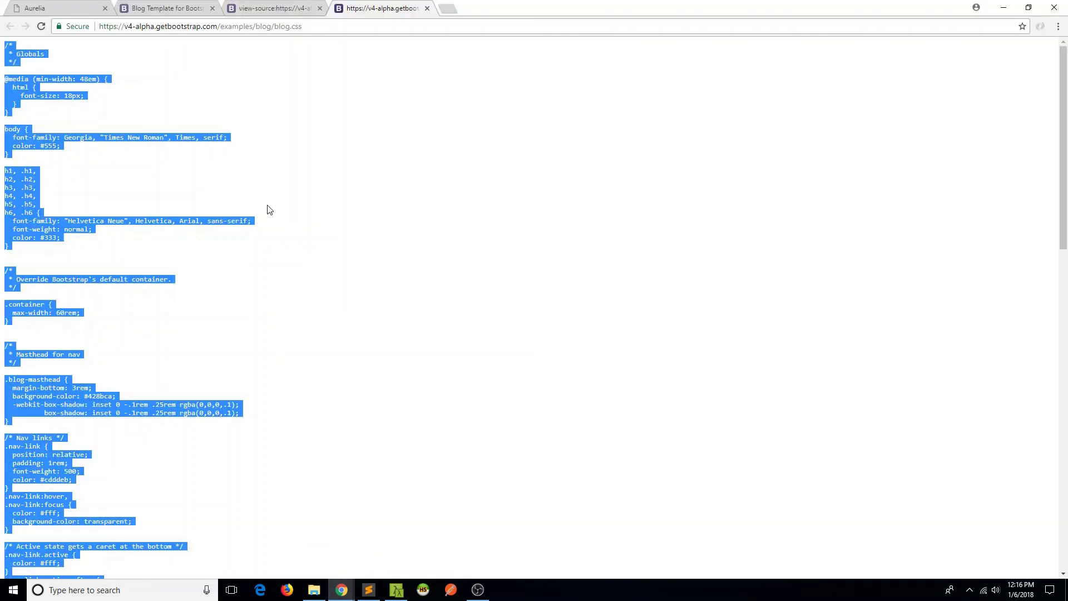
pyautogui.click(25, 8)
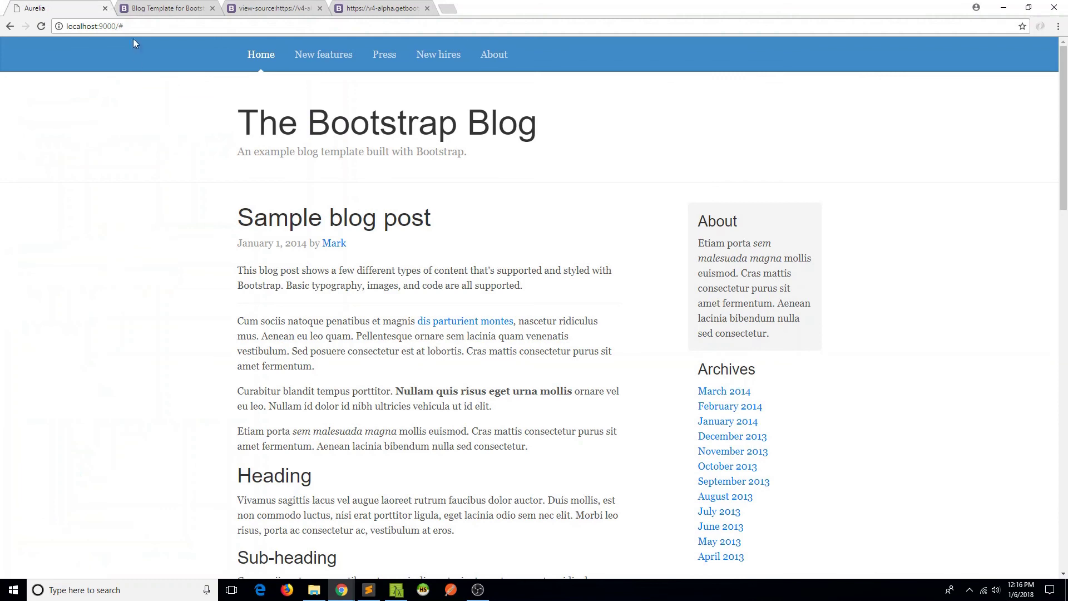
pyautogui.click(100, 26)
pyautogui.press('Return')
pyautogui.scroll(-5, 370, 134)
pyautogui.scroll(-5, 371, 134)
pyautogui.scroll(-3, 370, 134)
pyautogui.scroll(-4, 370, 140)
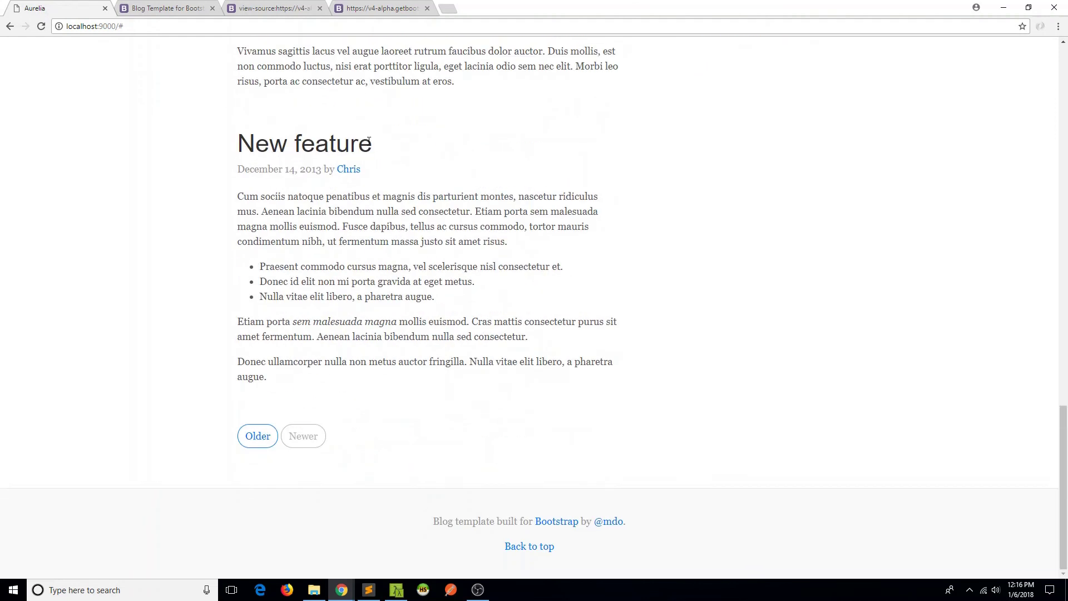
pyautogui.scroll(5, 370, 144)
pyautogui.scroll(5, 370, 144)
pyautogui.scroll(5, 370, 144)
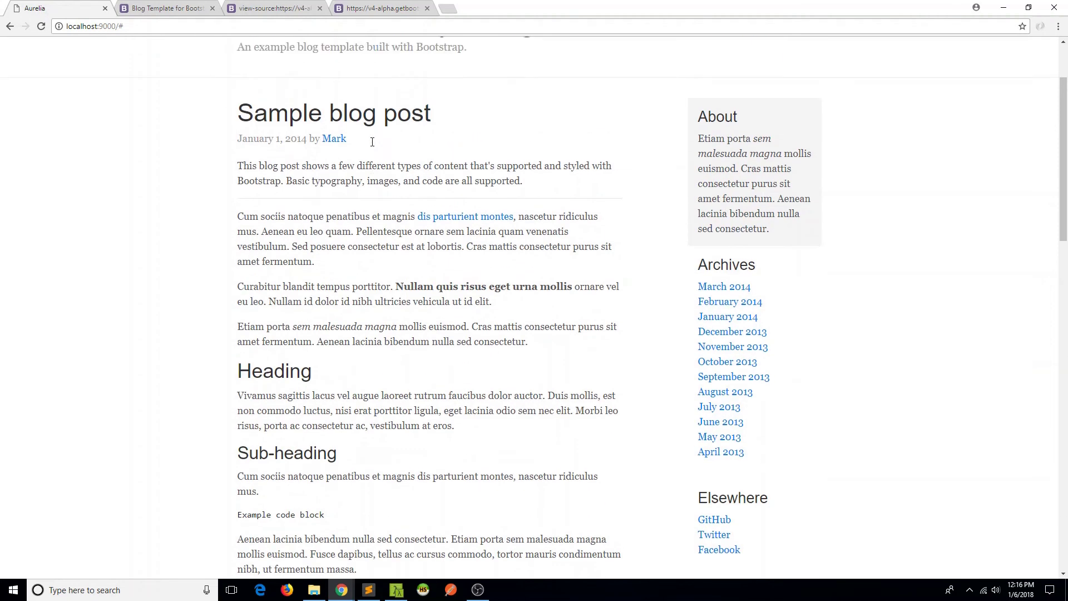
pyautogui.scroll(4, 371, 144)
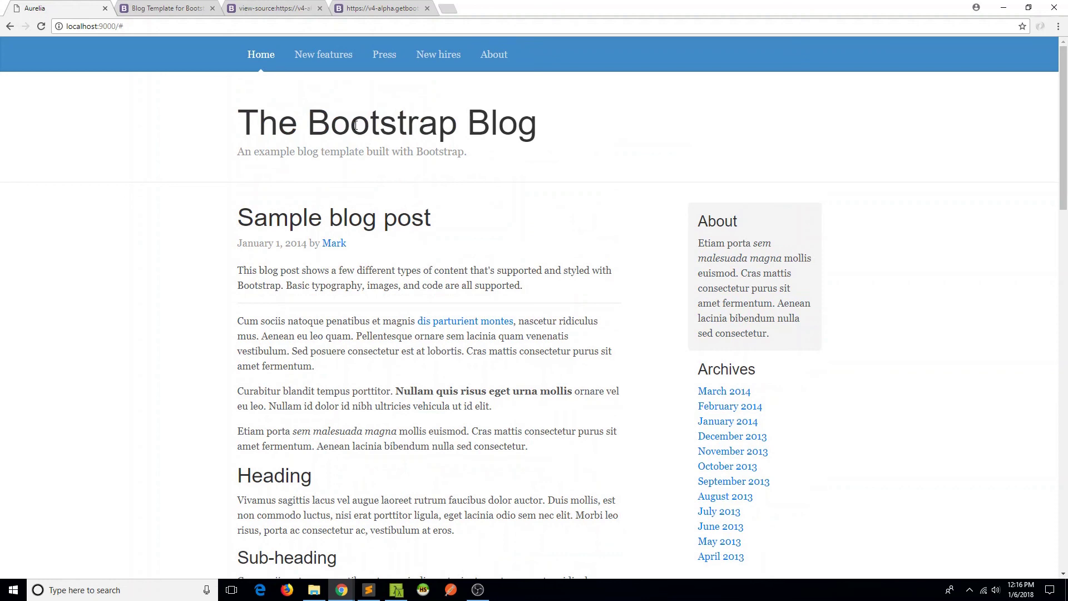